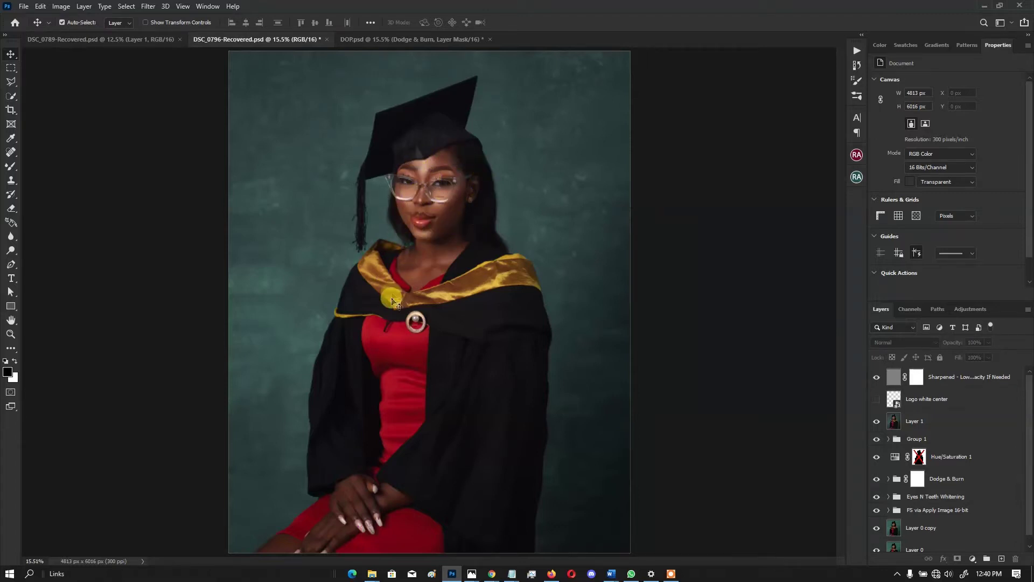
# Compare the finished portrait with the original by isolating Layer 0 and restoring the visibility of the other layers
pyautogui.scroll(-1, 905, 463)
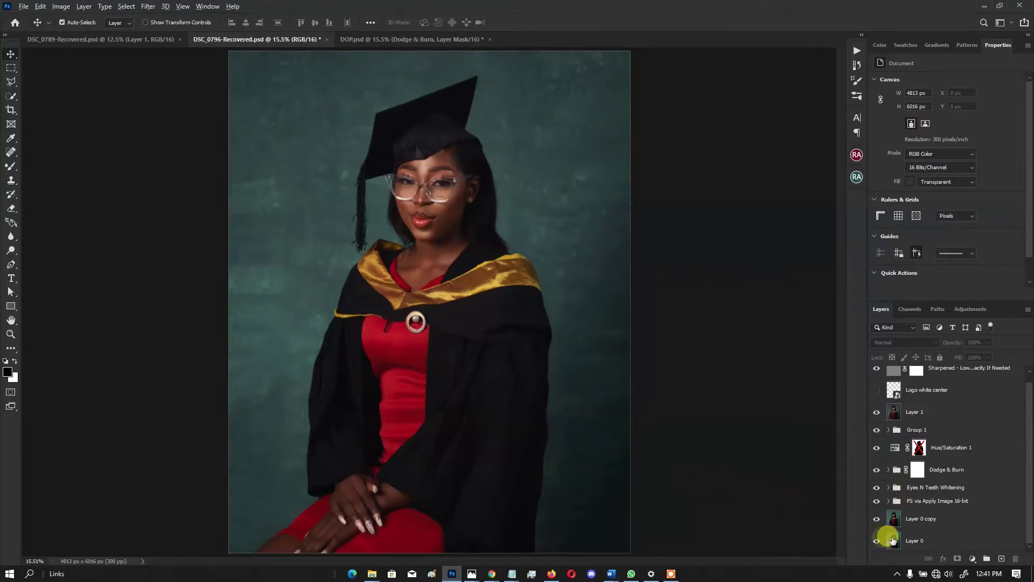
pyautogui.keyDown('alt'); pyautogui.click(876, 541); pyautogui.keyUp('alt')
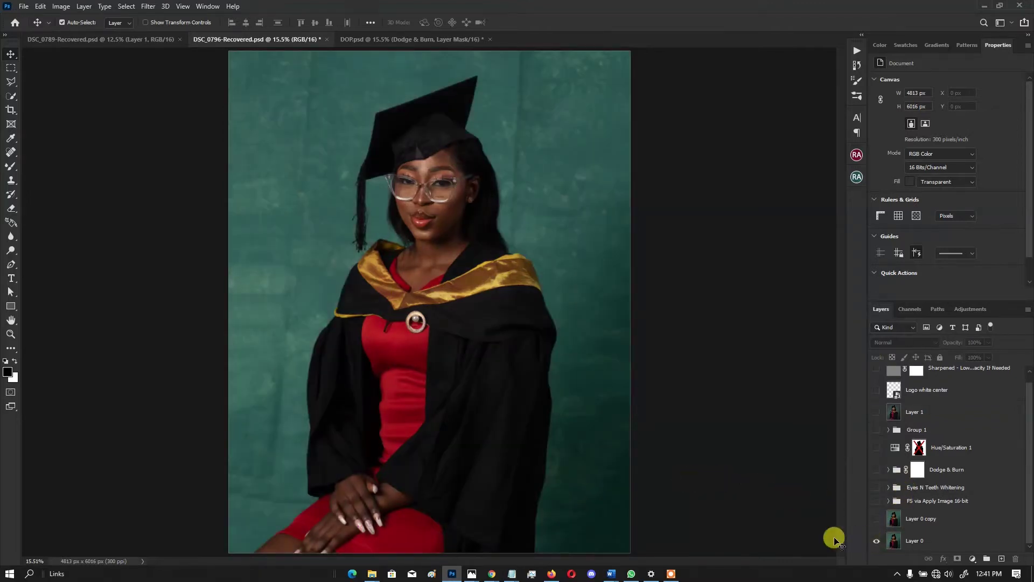
pyautogui.keyDown('alt'); pyautogui.click(876, 540); pyautogui.keyUp('alt')
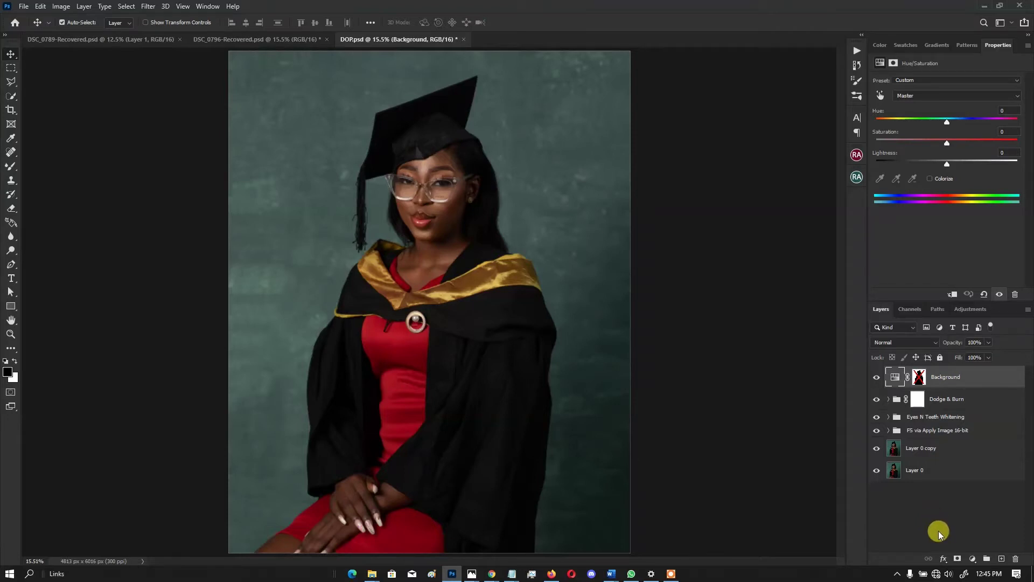
# Add a Gradient Map adjustment layer above the Background adjustment layer
pyautogui.click(972, 559)
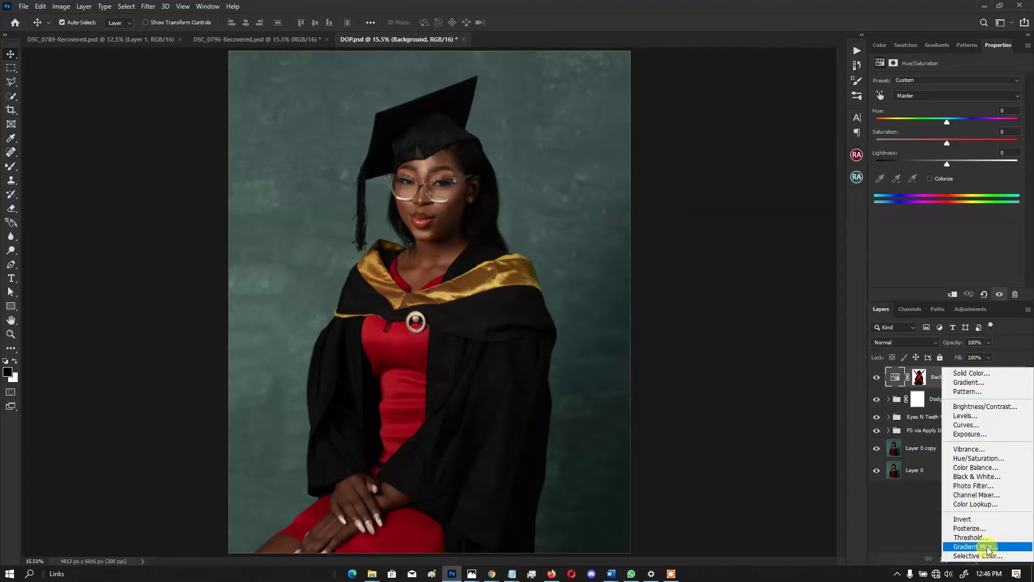
pyautogui.click(924, 545)
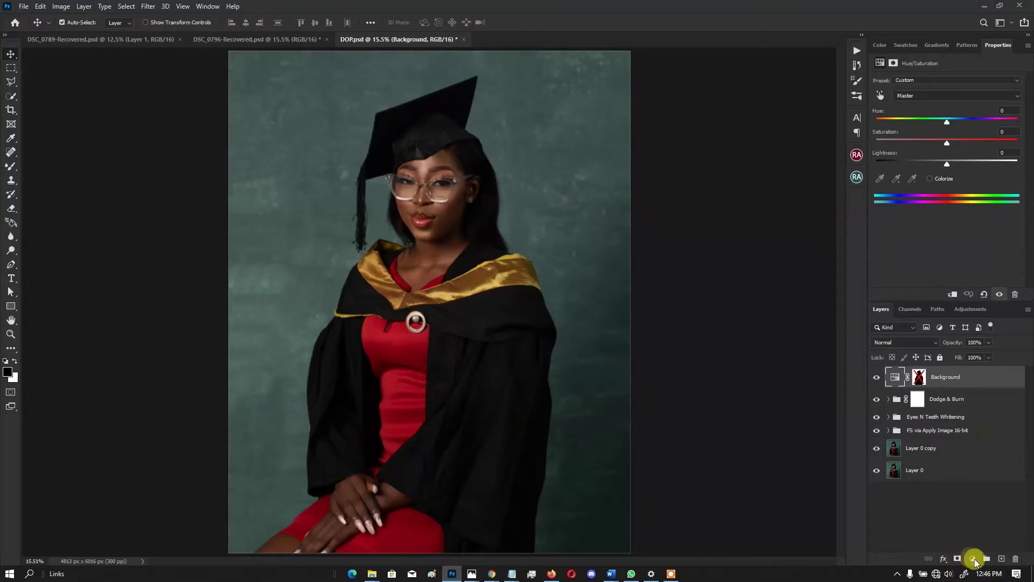
pyautogui.click(973, 558)
pyautogui.click(951, 551)
pyautogui.click(973, 559)
pyautogui.click(976, 545)
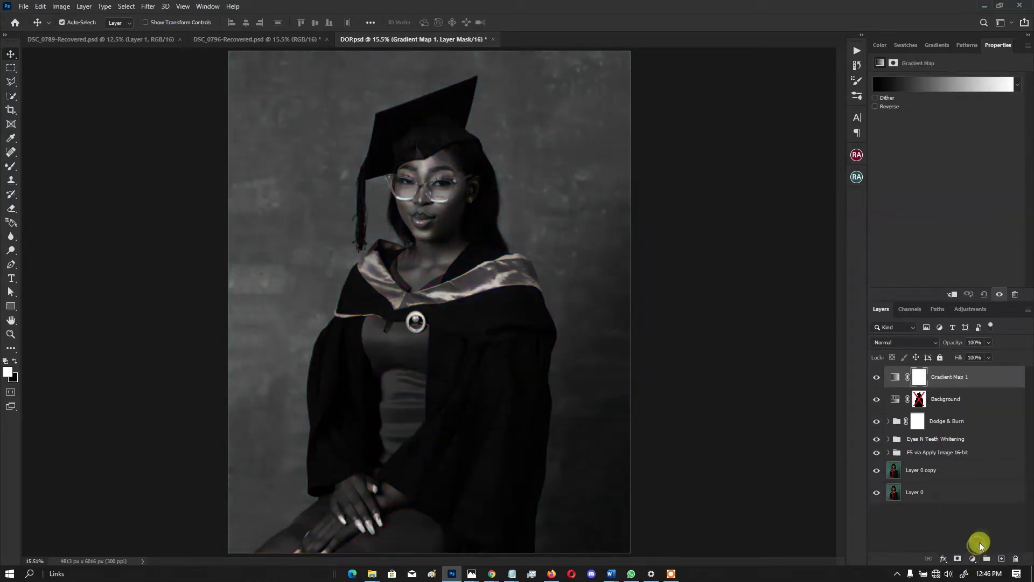
# Apply the Black, White preset from the Basics group to the gradient map
pyautogui.click(921, 85)
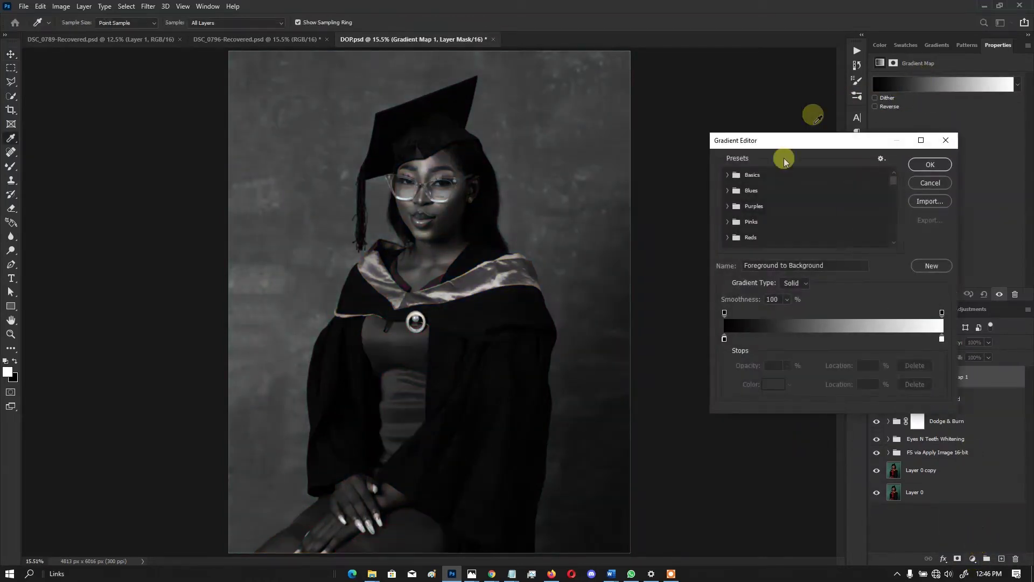
pyautogui.click(730, 174)
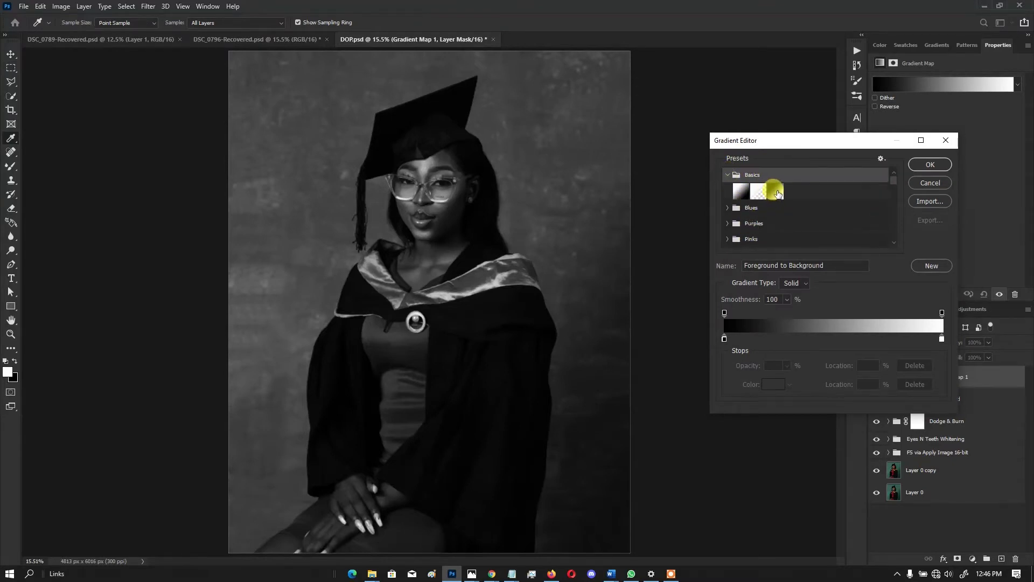
pyautogui.click(776, 192)
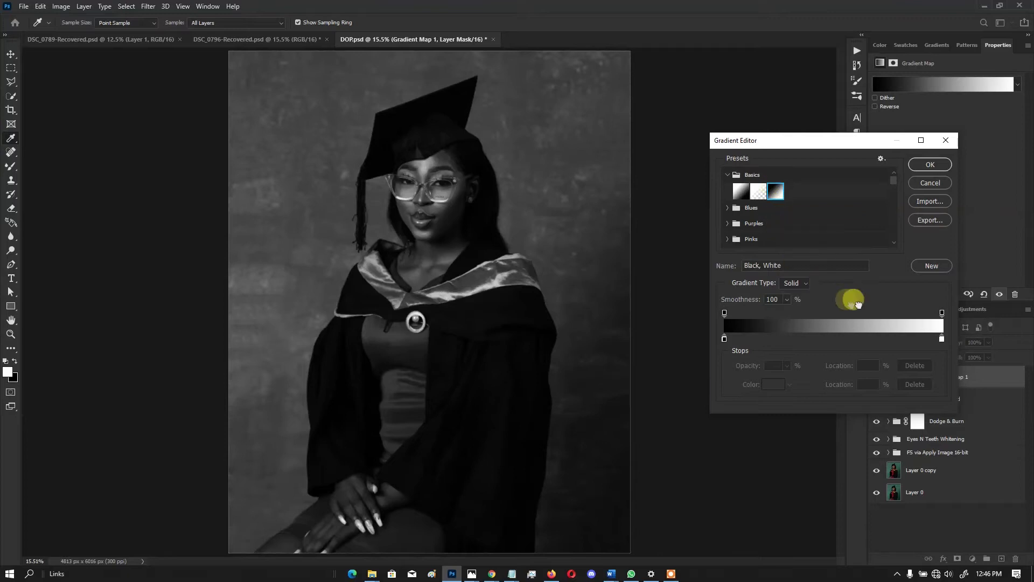
pyautogui.click(928, 164)
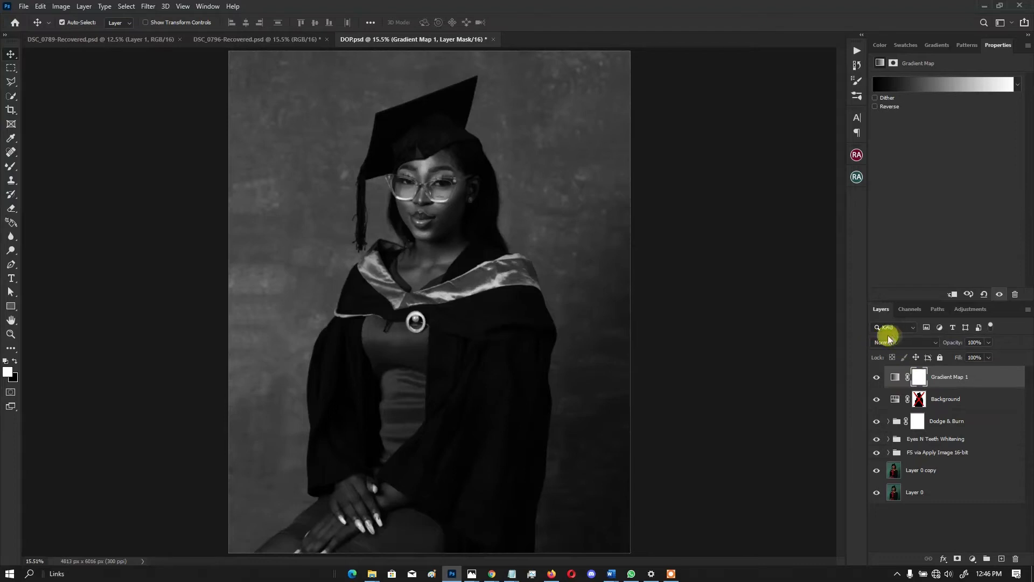
# Blend the gradient map layer with Multiply at 12% opacity and compare the portrait with and without it
pyautogui.click(909, 342)
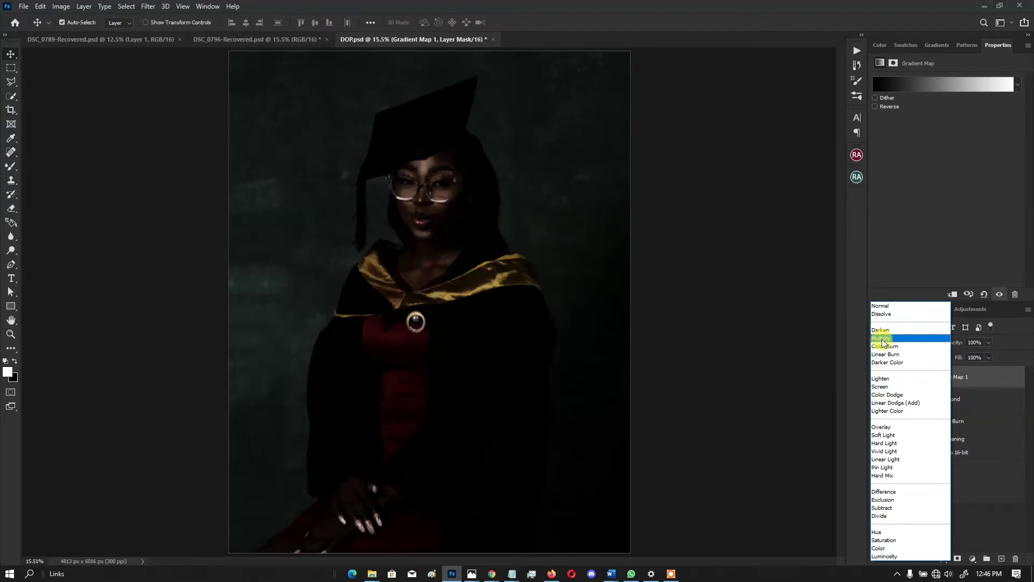
pyautogui.click(882, 338)
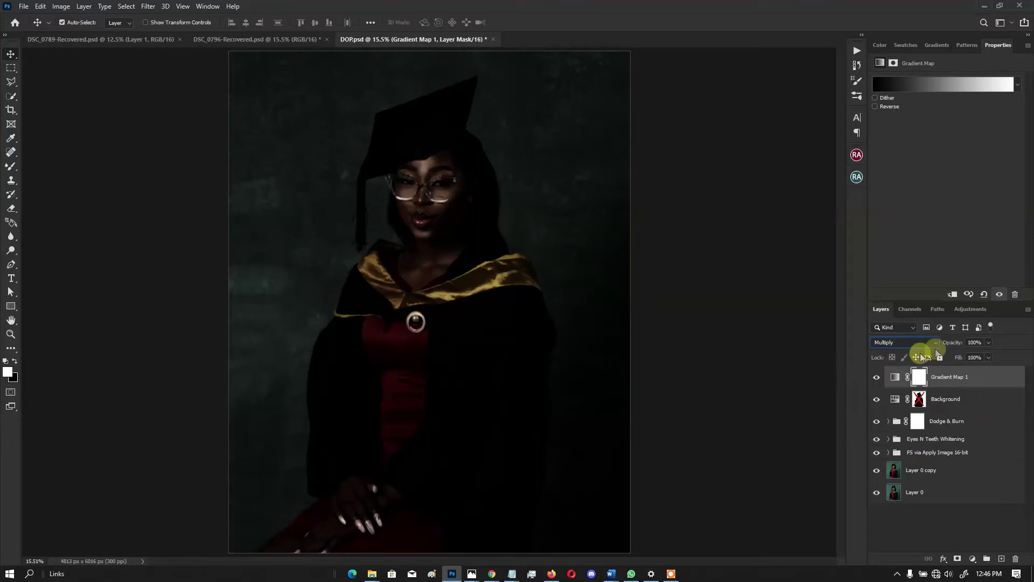
pyautogui.moveTo(958, 345)
pyautogui.mouseDown()
pyautogui.moveTo(907, 350)
pyautogui.moveTo(938, 348)
pyautogui.mouseUp()
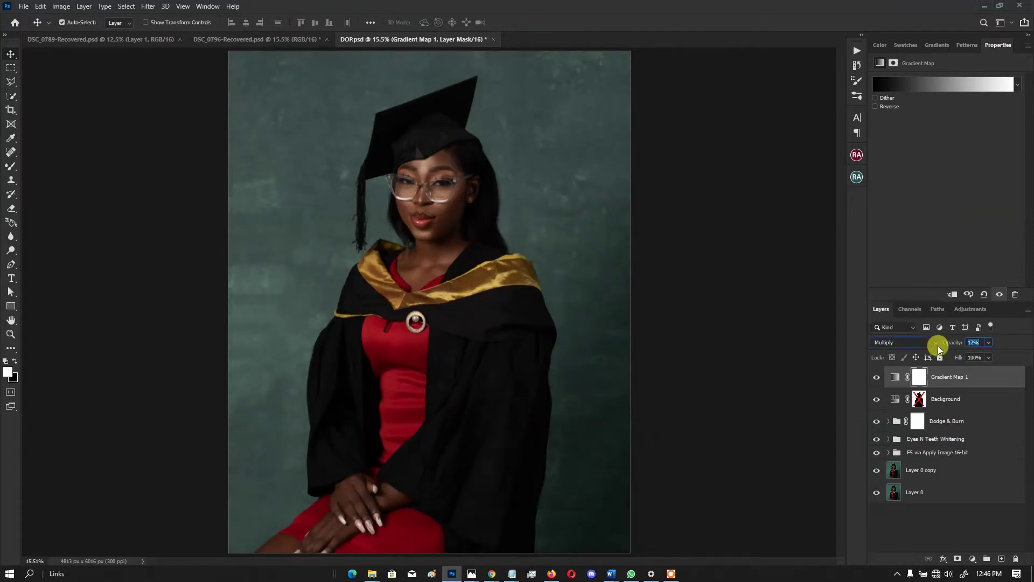
pyautogui.hotkey('shift', 'Tab')
pyautogui.click(876, 377)
pyautogui.click(876, 377)
pyautogui.click(985, 374)
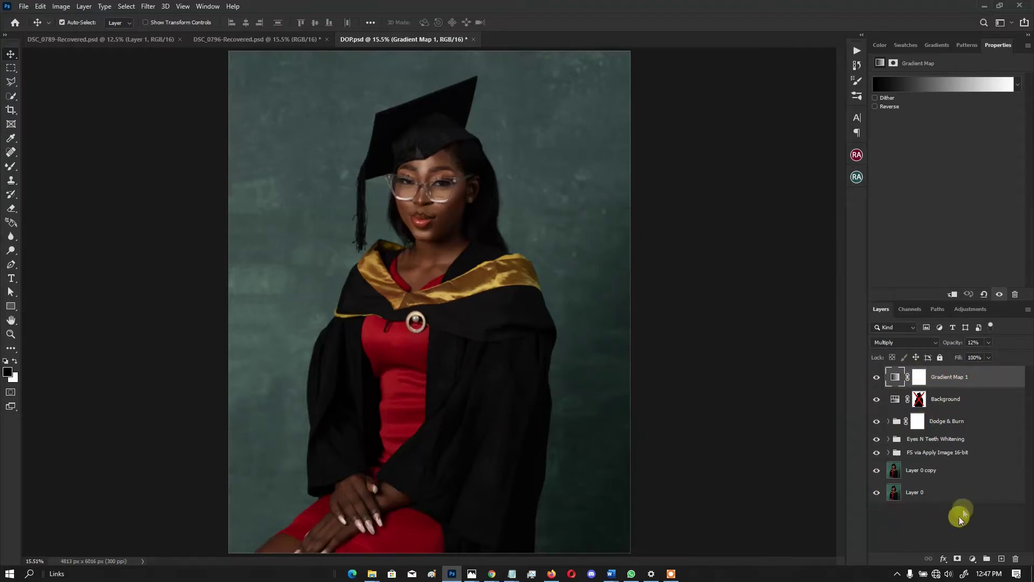
# Add a Selective Color adjustment layer, set Cyan in the Reds to -25%, and check the effect by toggling the layer
pyautogui.click(972, 558)
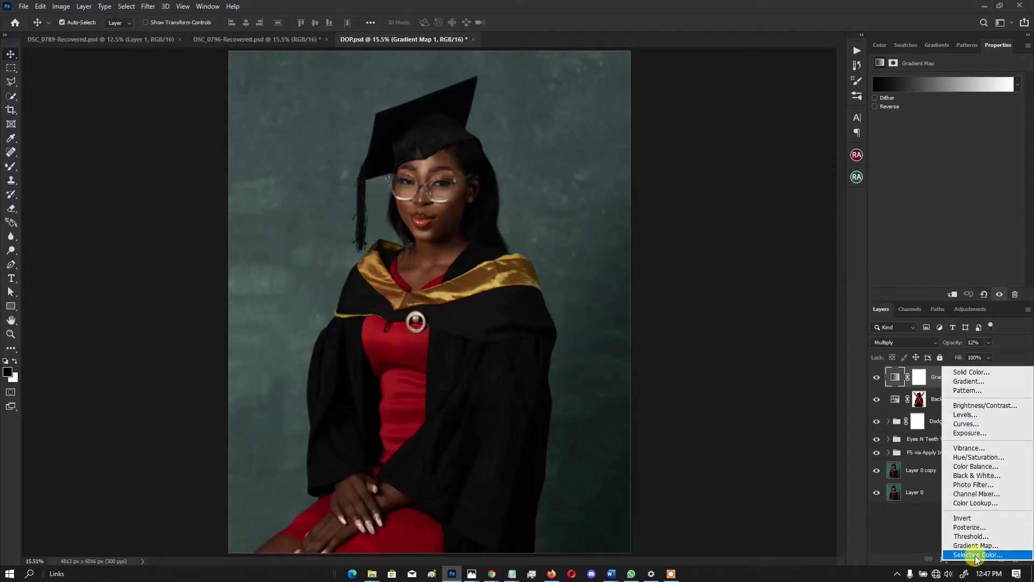
pyautogui.click(976, 556)
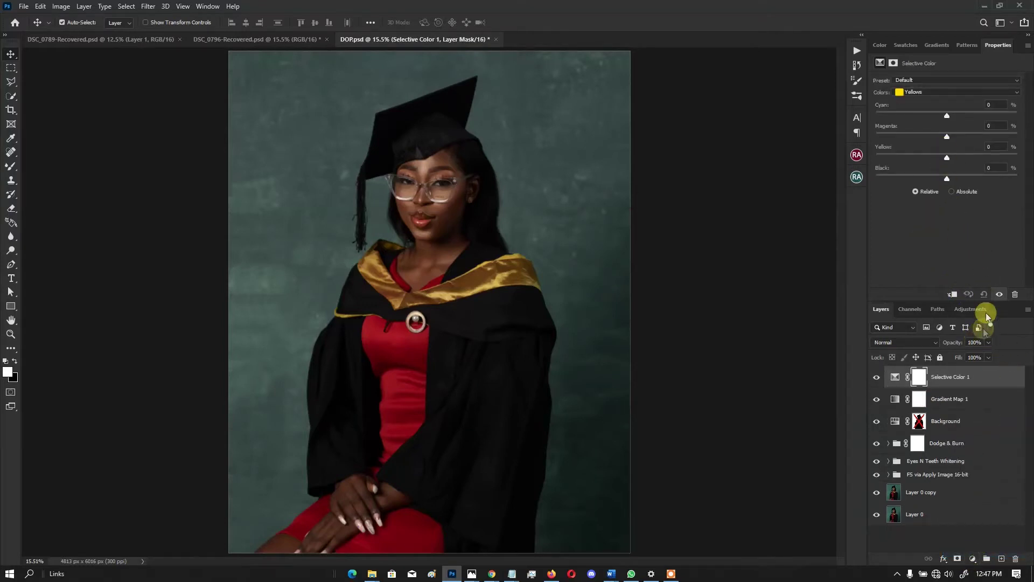
pyautogui.click(930, 93)
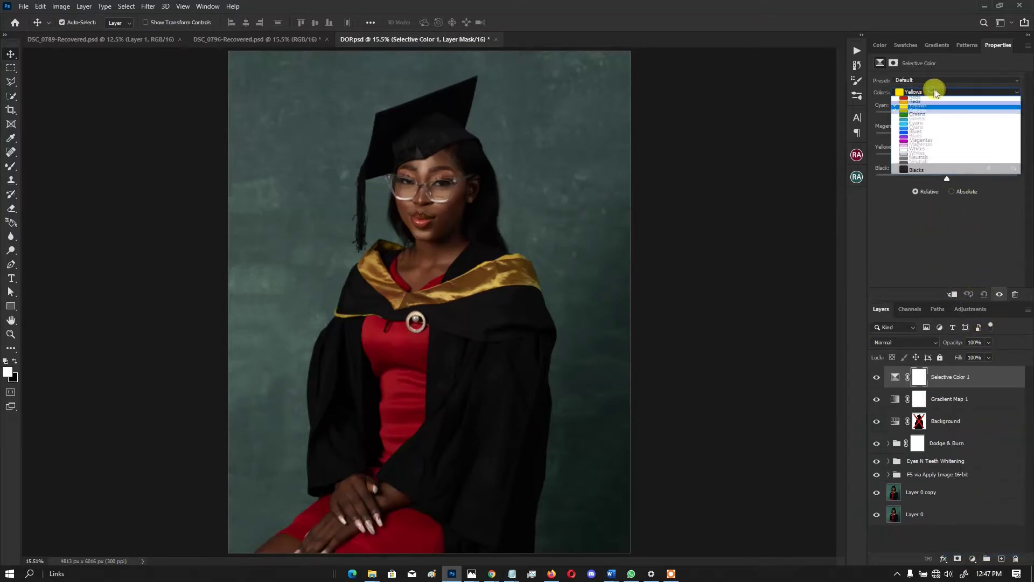
pyautogui.click(919, 100)
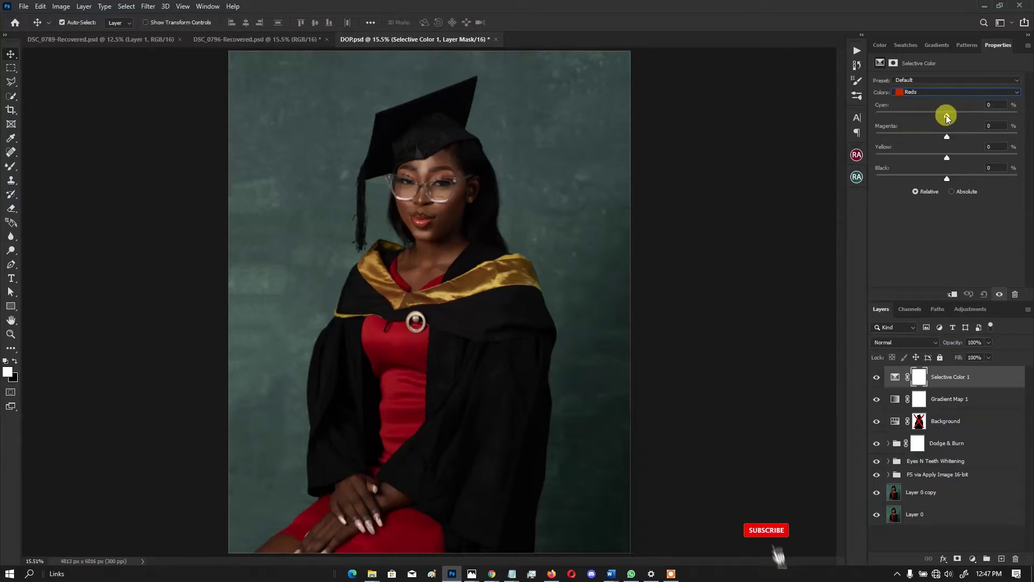
pyautogui.moveTo(947, 115); pyautogui.dragTo(930, 118)
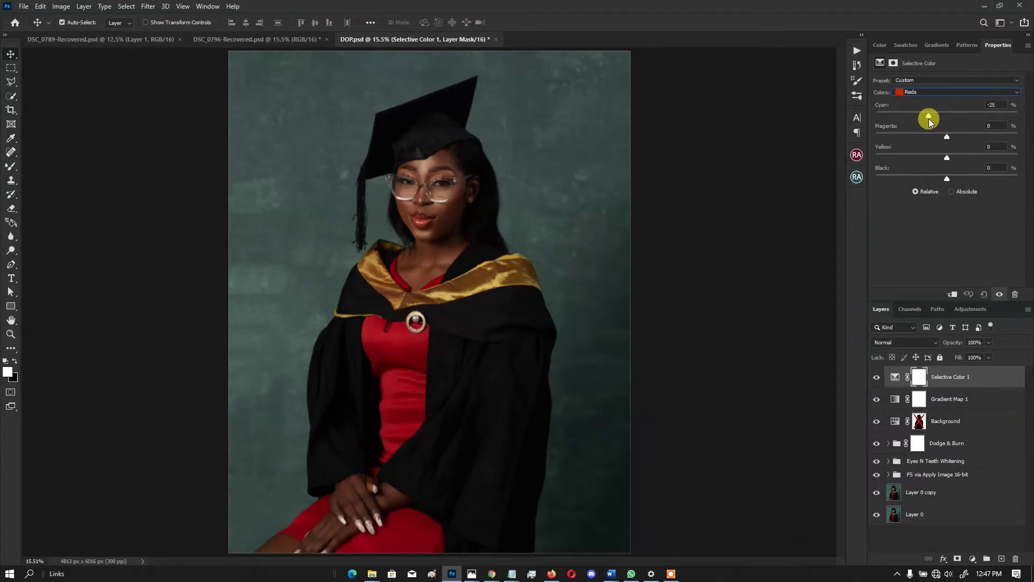
pyautogui.click(875, 378)
pyautogui.click(876, 377)
pyautogui.click(875, 377)
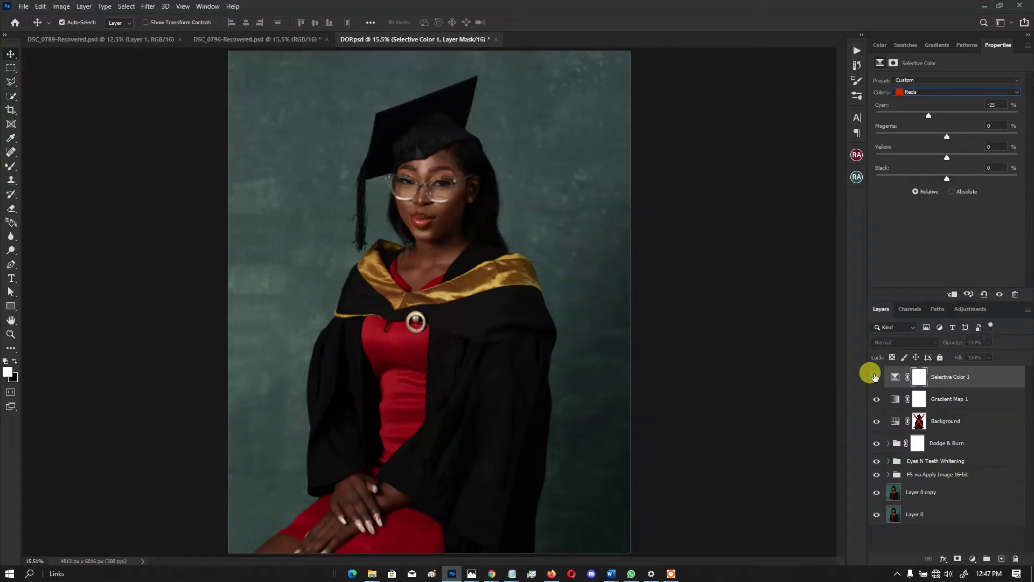
pyautogui.click(874, 377)
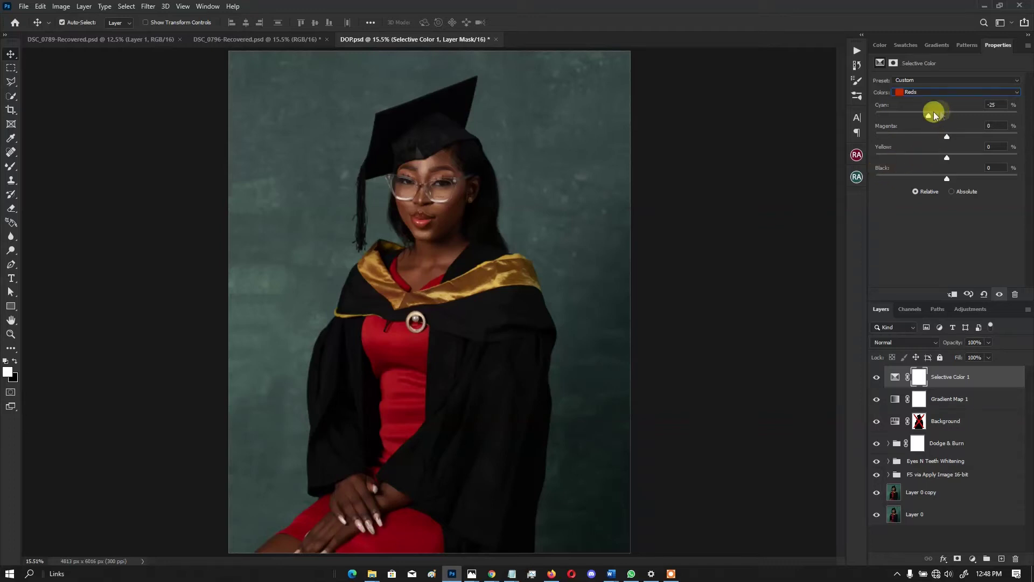
pyautogui.click(876, 377)
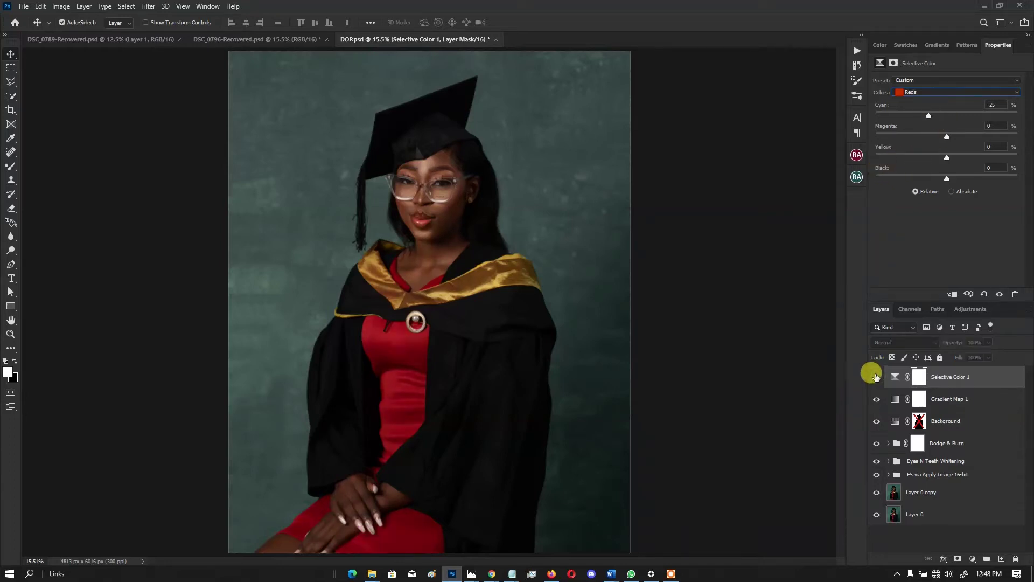
pyautogui.click(875, 377)
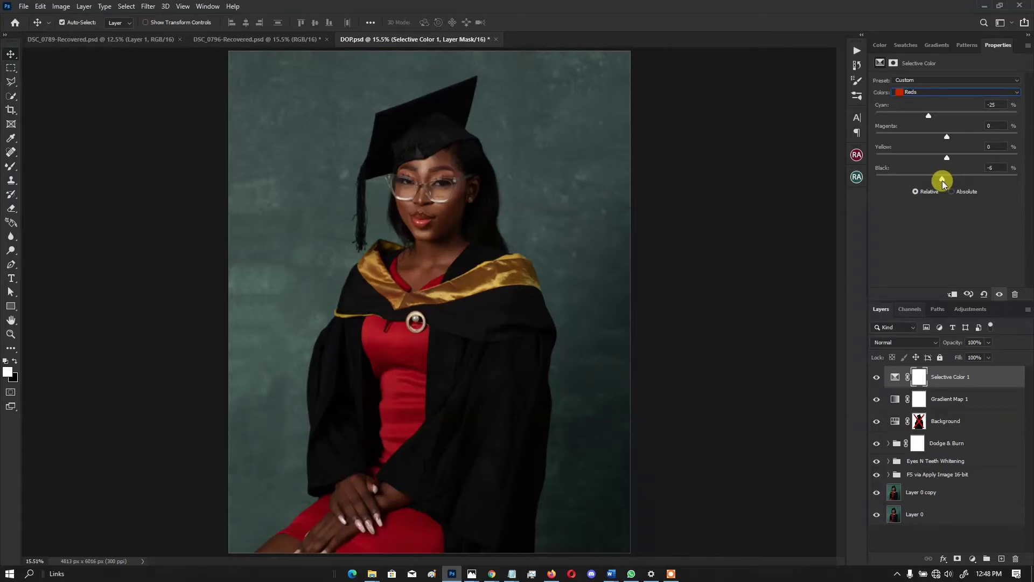
# Try different Black amounts for the Reds, settle on -6%, and compare the result with the adjustment hidden
pyautogui.click(878, 377)
pyautogui.click(877, 379)
pyautogui.moveTo(943, 178); pyautogui.dragTo(958, 177)
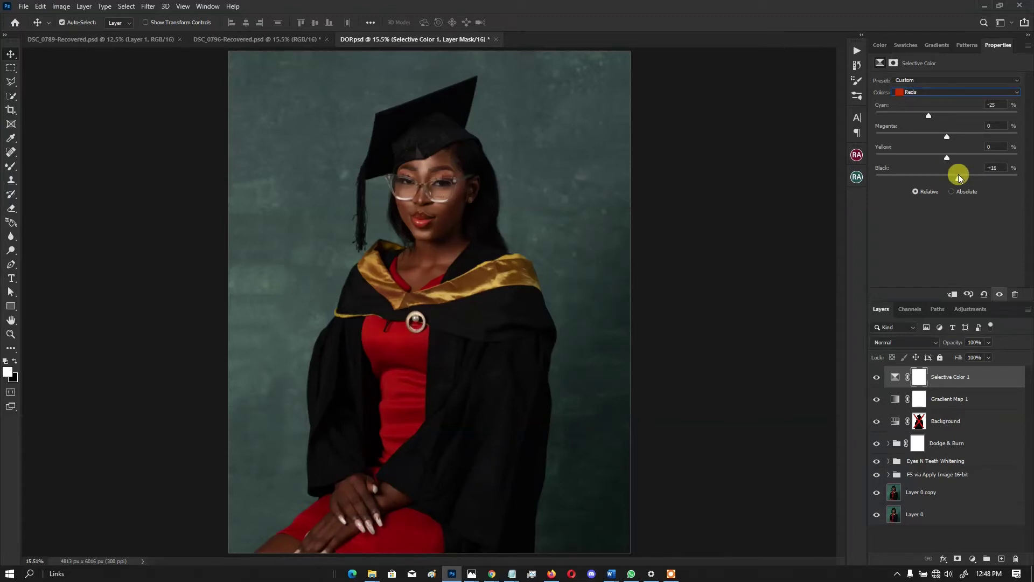
pyautogui.moveTo(1010, 180); pyautogui.dragTo(951, 181)
pyautogui.click(995, 167)
pyautogui.press('BackSpace')
pyautogui.write('2')
pyautogui.moveTo(948, 181); pyautogui.dragTo(943, 182)
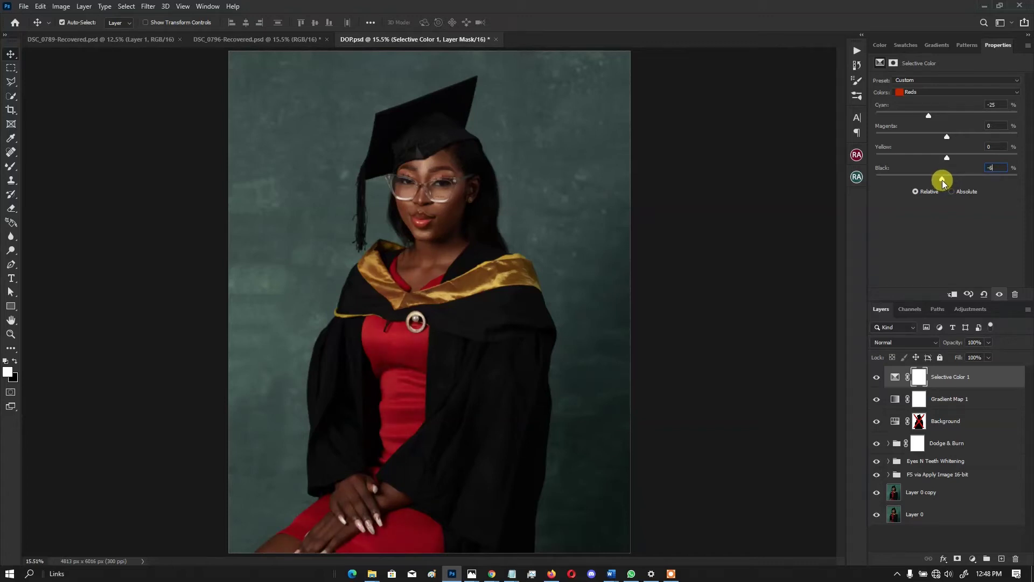
pyautogui.click(876, 380)
pyautogui.click(876, 380)
# In the Yellows of the Selective Color adjustment, set Cyan to -7% and Black to -6%
pyautogui.click(919, 92)
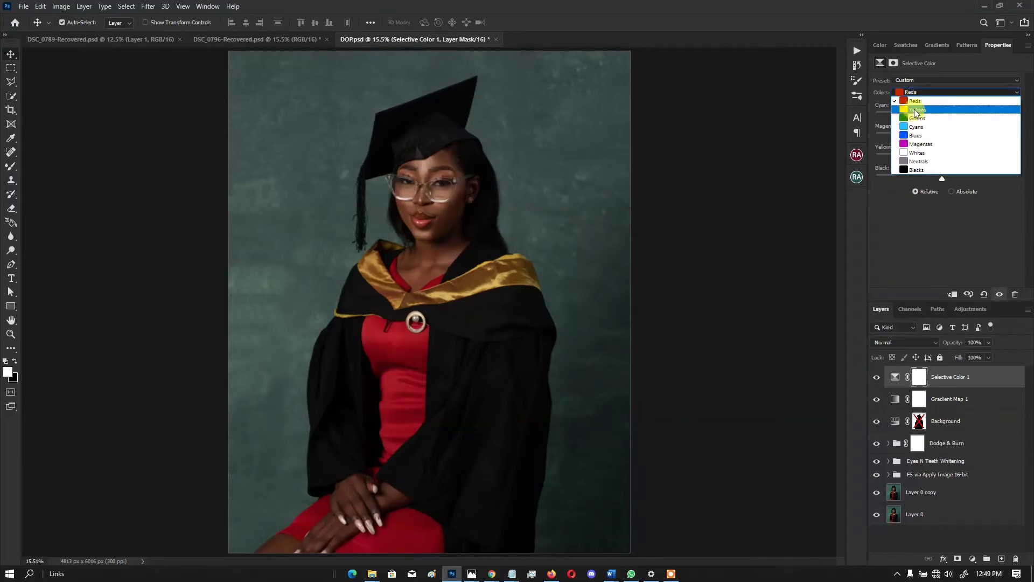
pyautogui.click(916, 111)
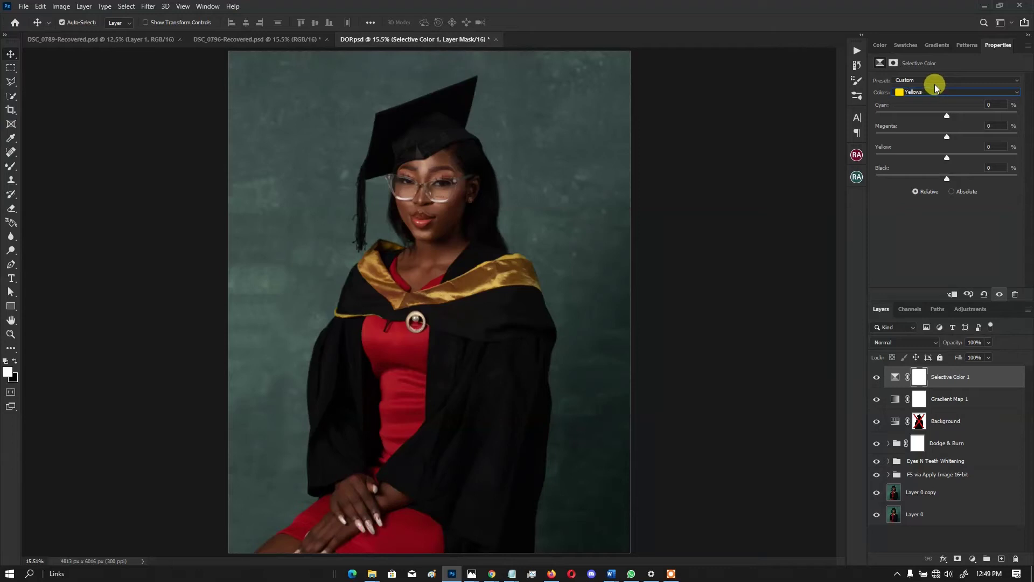
pyautogui.click(923, 91)
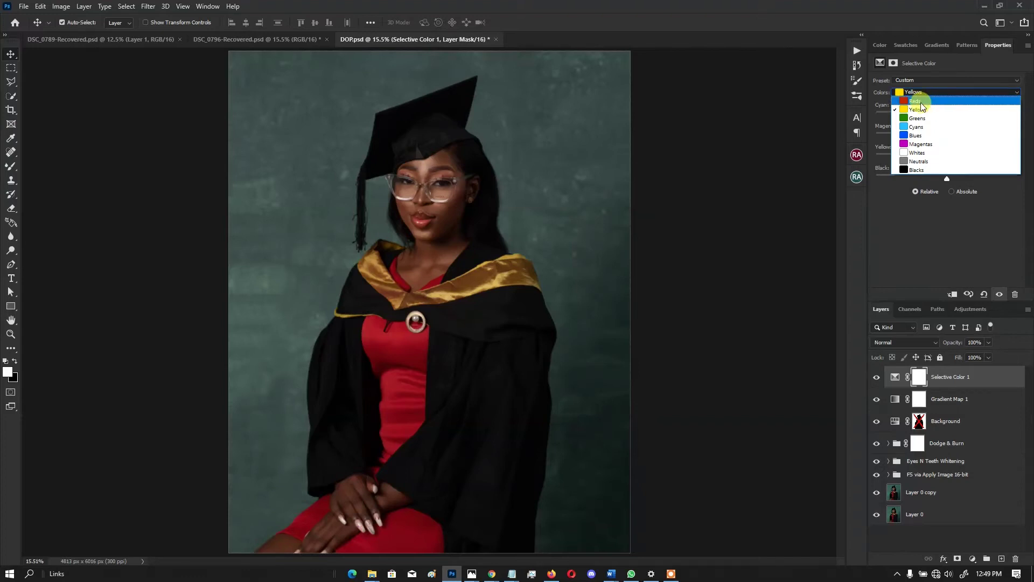
pyautogui.click(920, 110)
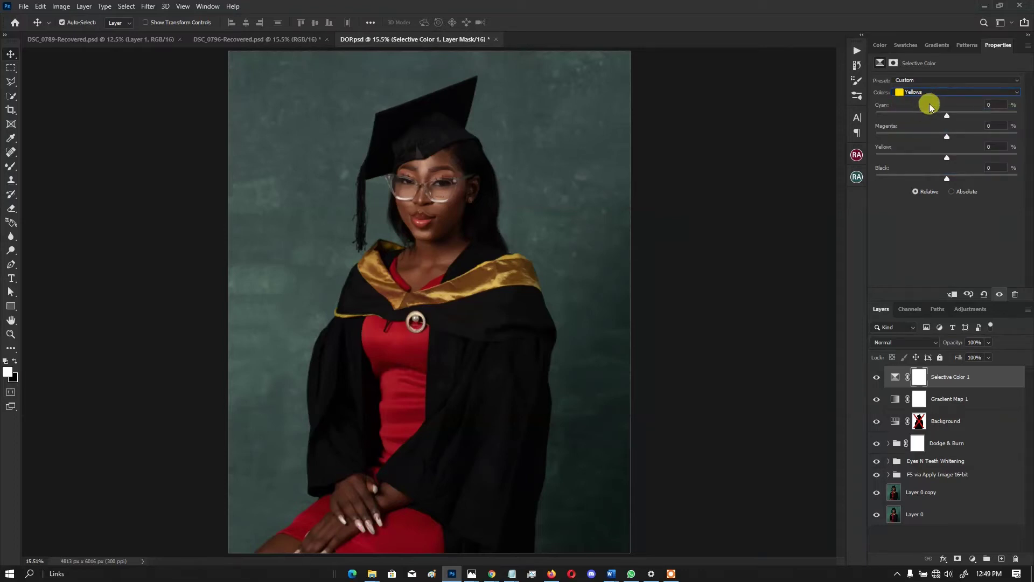
pyautogui.click(938, 94)
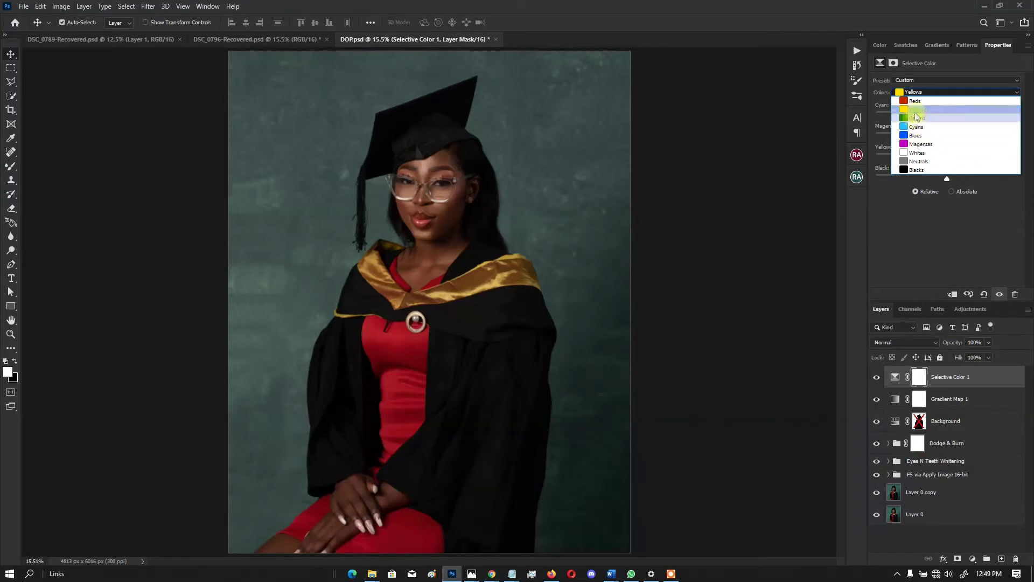
pyautogui.click(915, 109)
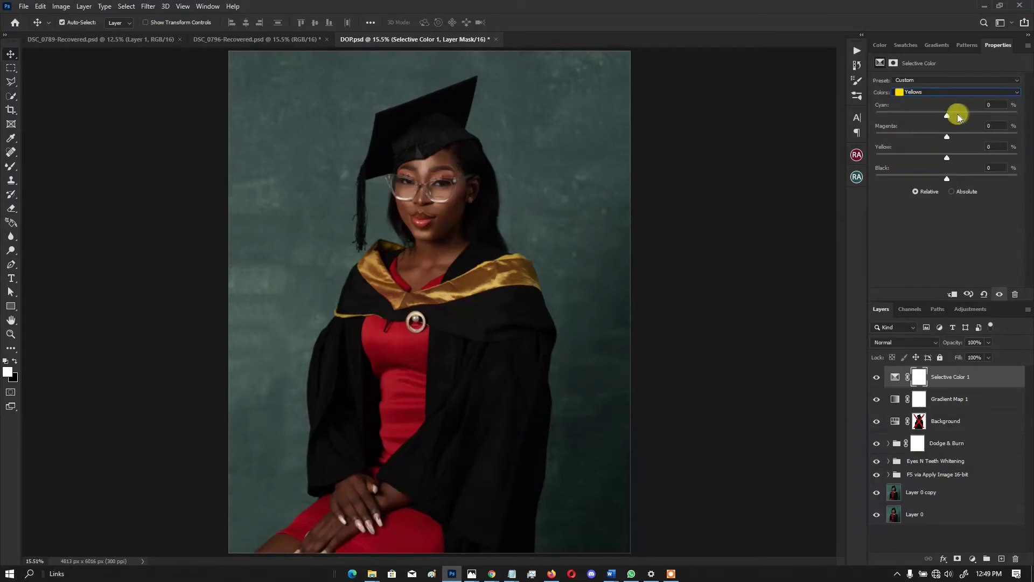
pyautogui.moveTo(948, 116)
pyautogui.mouseDown()
pyautogui.moveTo(961, 114)
pyautogui.moveTo(933, 124)
pyautogui.moveTo(937, 116)
pyautogui.mouseUp()
pyautogui.moveTo(947, 178); pyautogui.dragTo(942, 180)
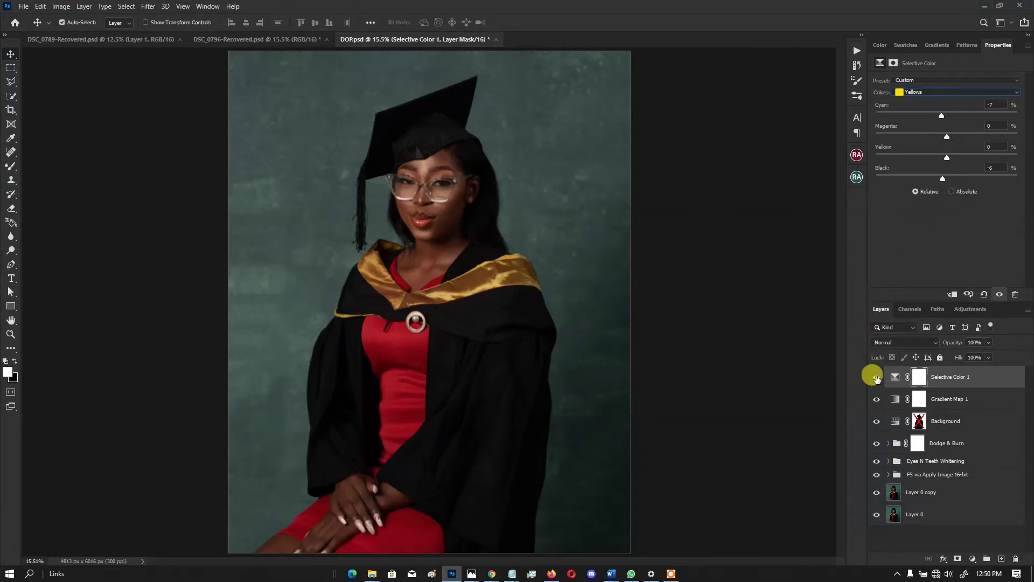
# Compare the portrait with and without the Selective Color adjustment, leaving the layer visible
pyautogui.click(876, 377)
pyautogui.click(877, 377)
pyautogui.click(877, 377)
pyautogui.click(876, 377)
pyautogui.click(877, 377)
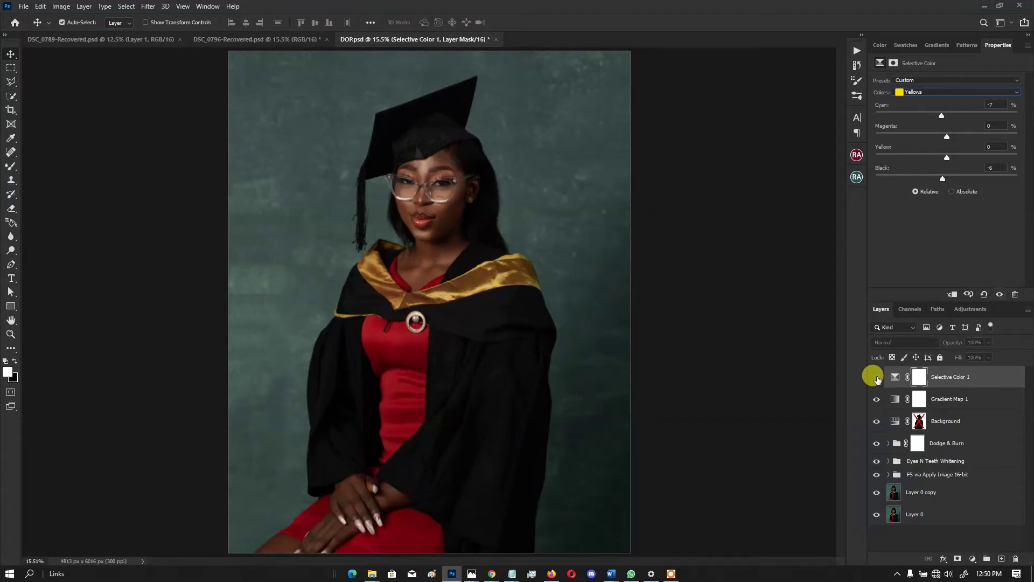
pyautogui.click(876, 377)
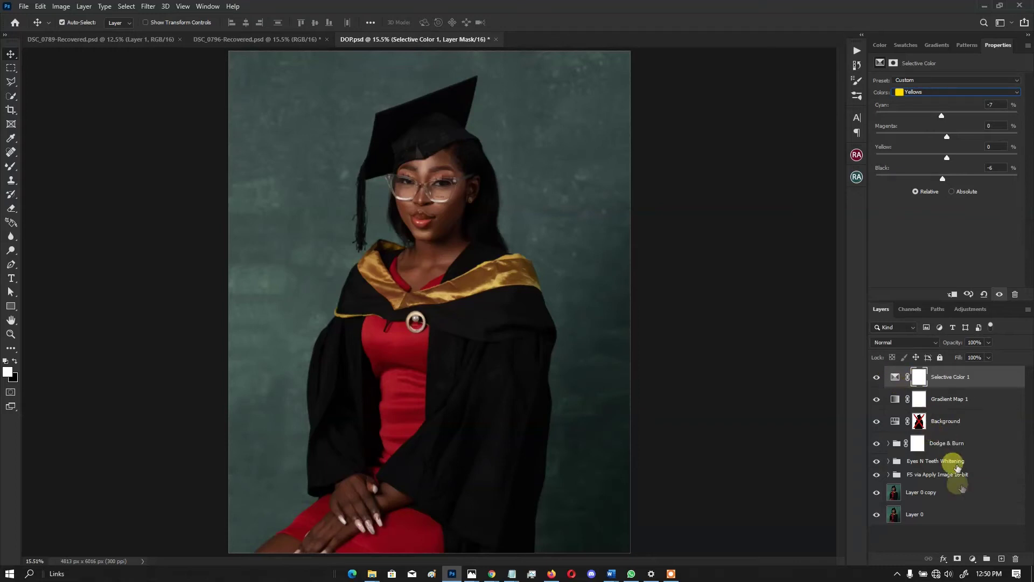
# Add a Curves adjustment layer above Selective Color 1 and anchor the RGB curve at its midpoint, upper-quarter and lower-quarter points
pyautogui.click(972, 558)
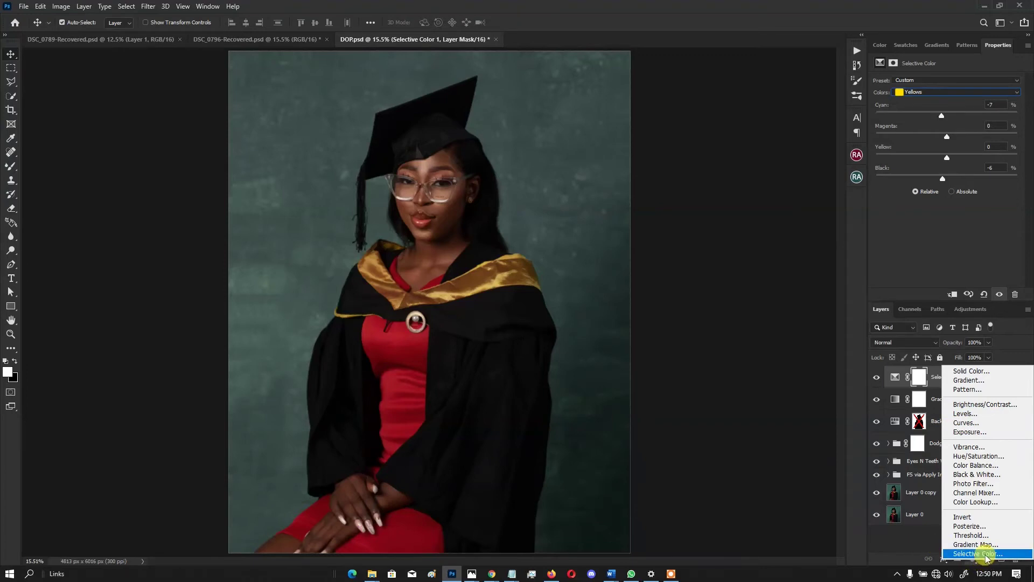
pyautogui.click(977, 425)
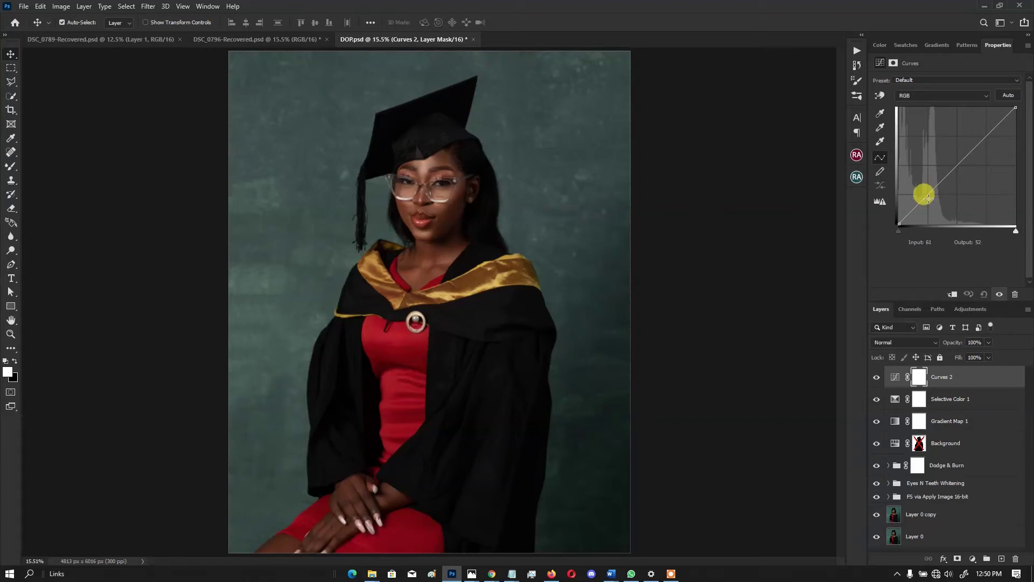
pyautogui.click(957, 165)
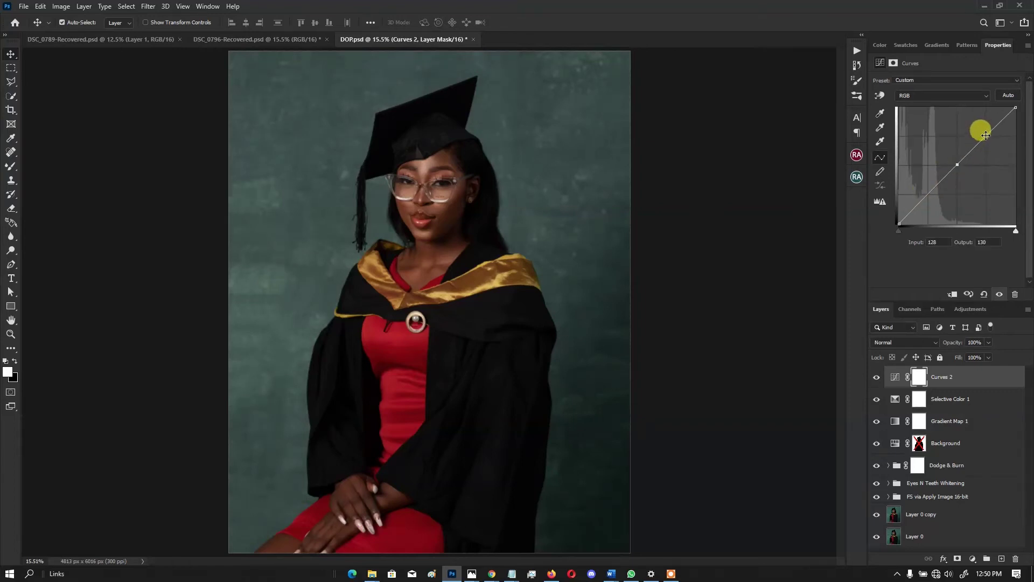
pyautogui.click(986, 134)
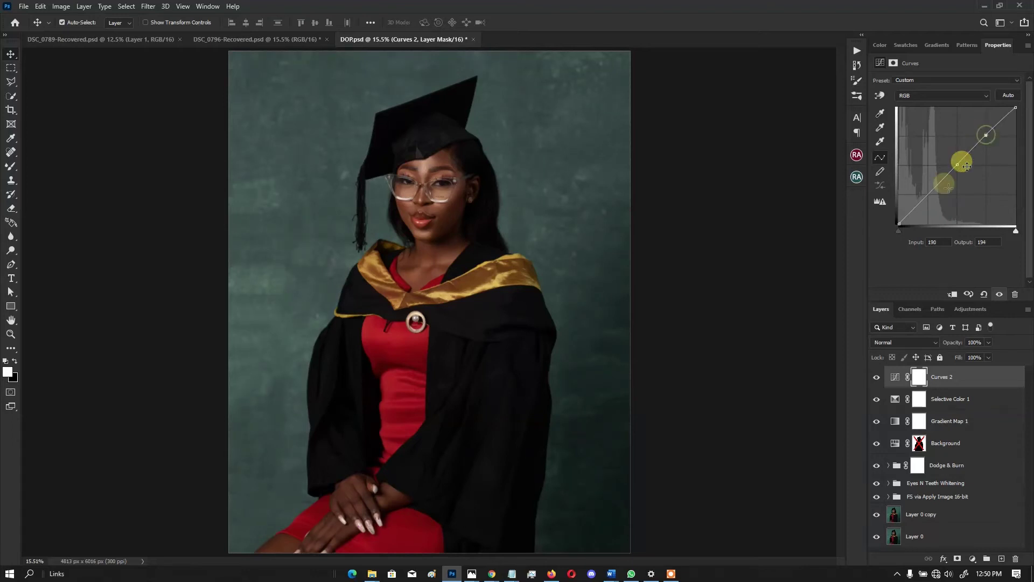
pyautogui.click(928, 194)
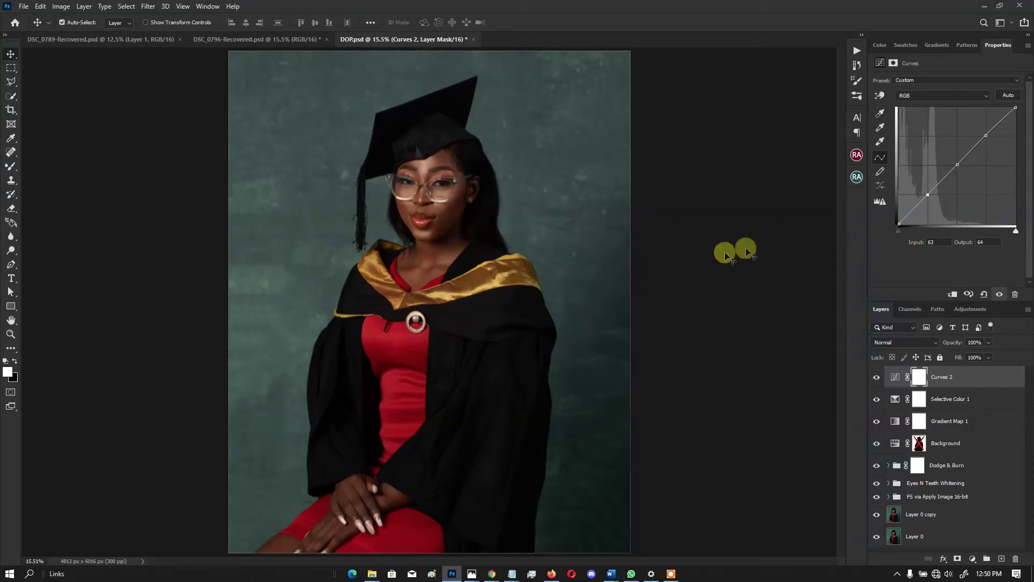
# Raise the black point of the RGB curve to an output of 8 and compare the portrait with and without the Curves layer
pyautogui.moveTo(898, 224); pyautogui.dragTo(895, 219)
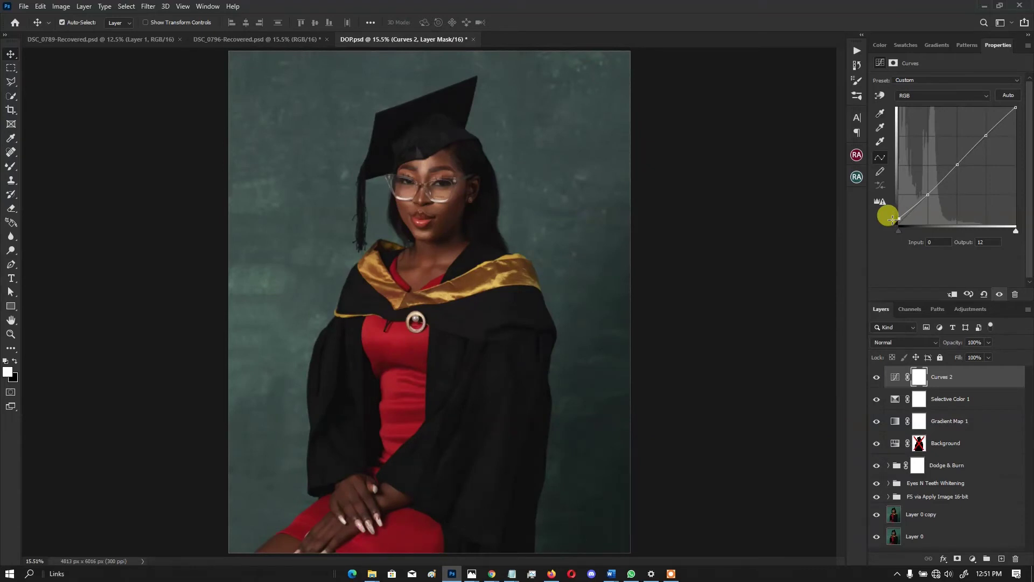
pyautogui.moveTo(892, 220); pyautogui.dragTo(892, 221)
pyautogui.click(876, 380)
pyautogui.click(876, 380)
pyautogui.click(875, 380)
pyautogui.click(876, 379)
pyautogui.click(876, 380)
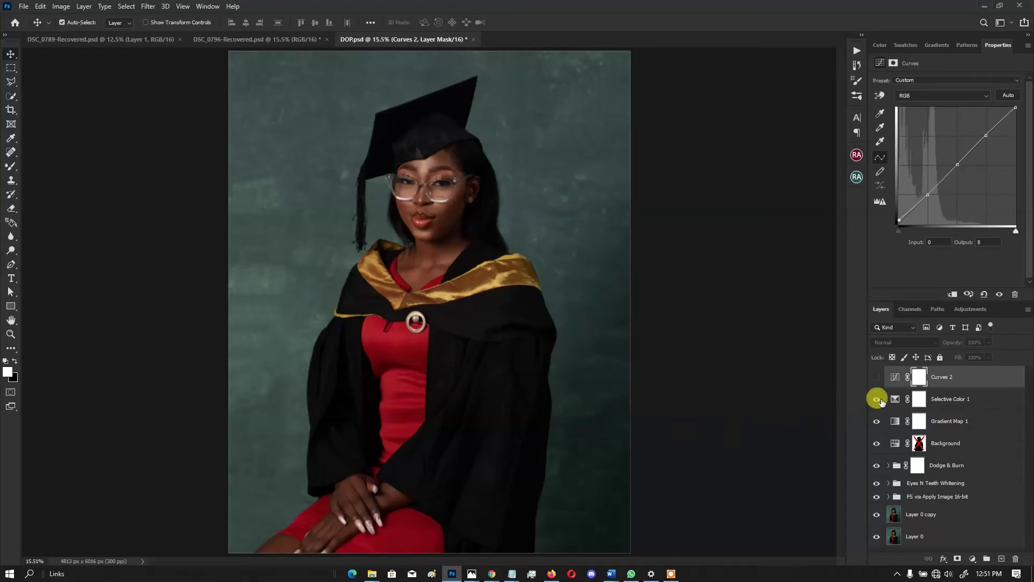
pyautogui.click(877, 377)
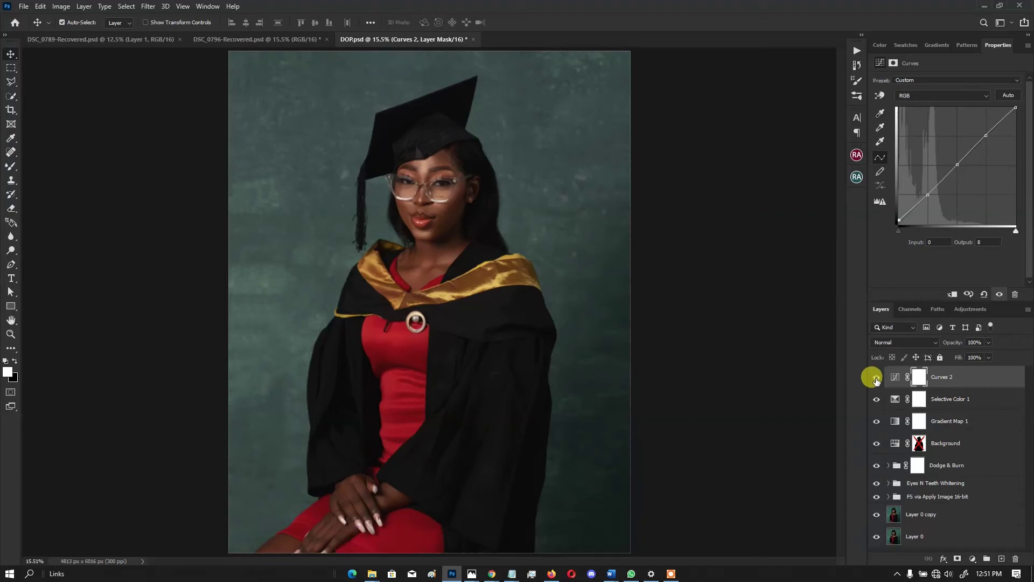
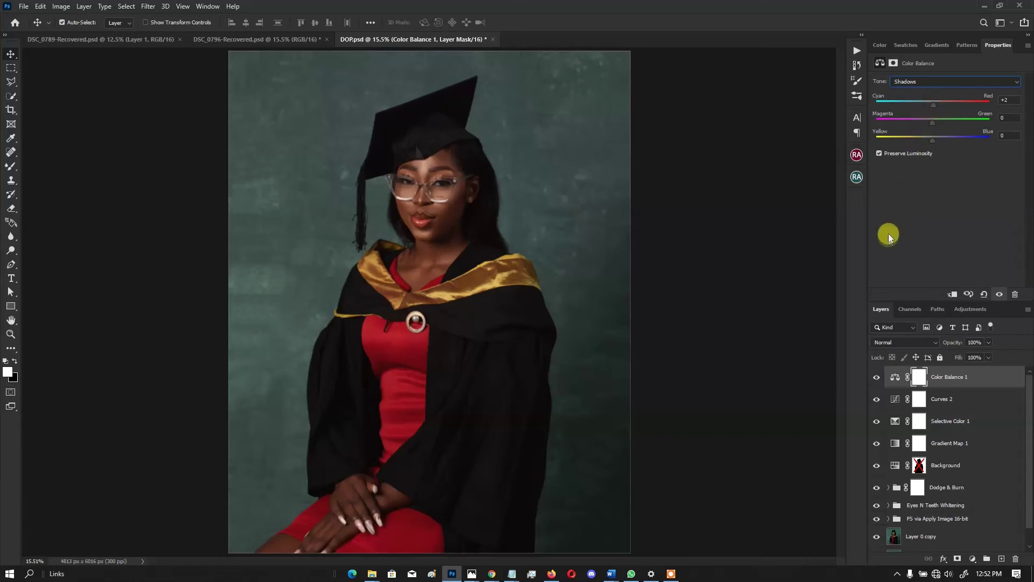
# Set Yellow-Blue to +2 in the Shadows of the Color Balance adjustment and compare the portrait with the layer hidden and shown
pyautogui.click(932, 140)
pyautogui.click(874, 377)
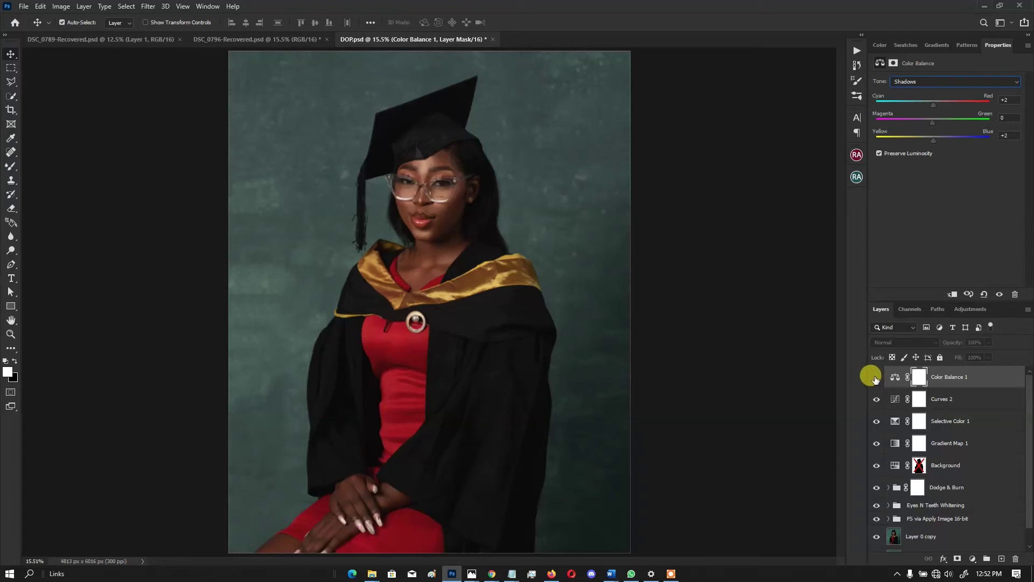
pyautogui.click(875, 378)
pyautogui.click(875, 378)
pyautogui.click(875, 378)
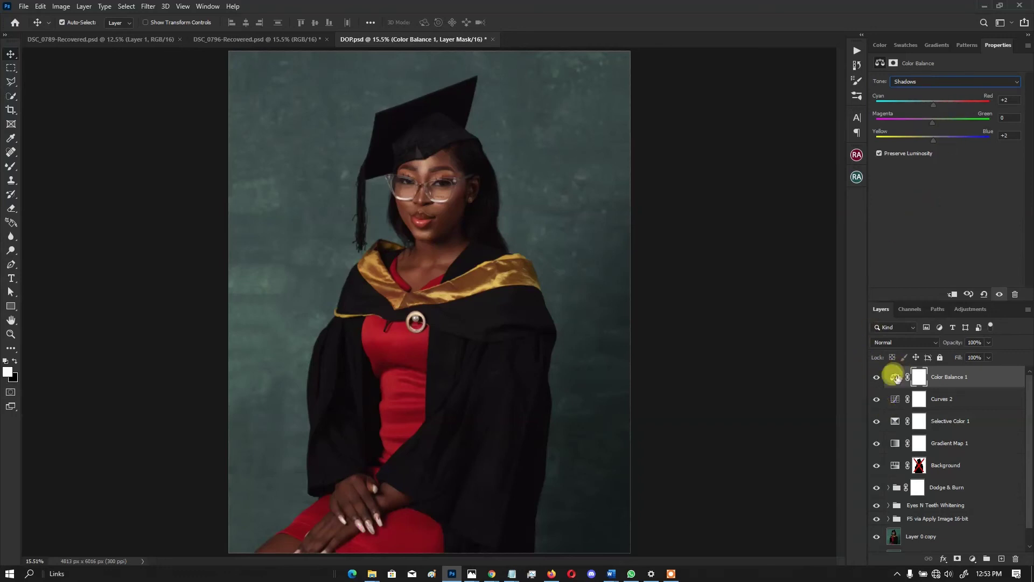
pyautogui.click(876, 377)
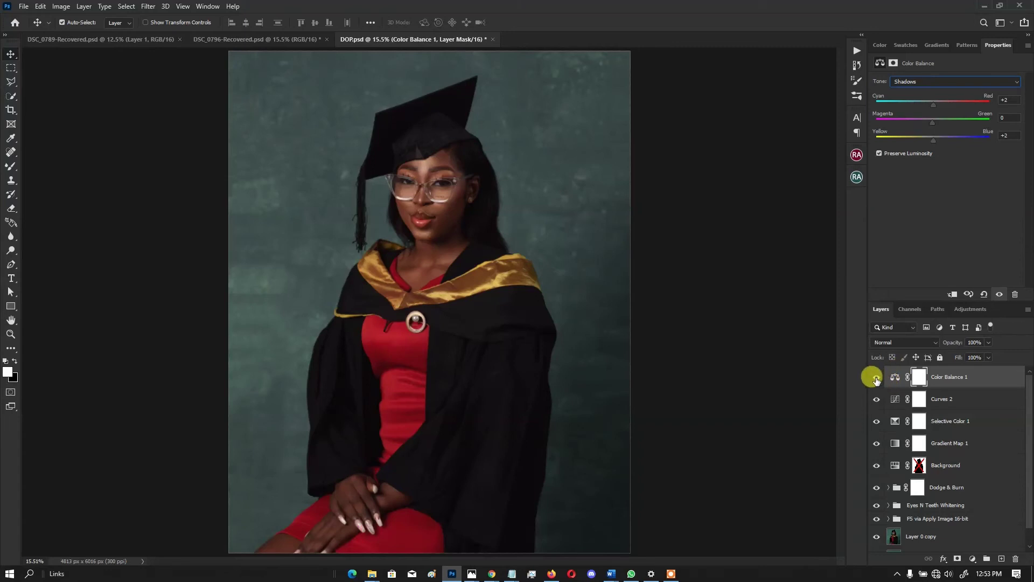
pyautogui.click(876, 377)
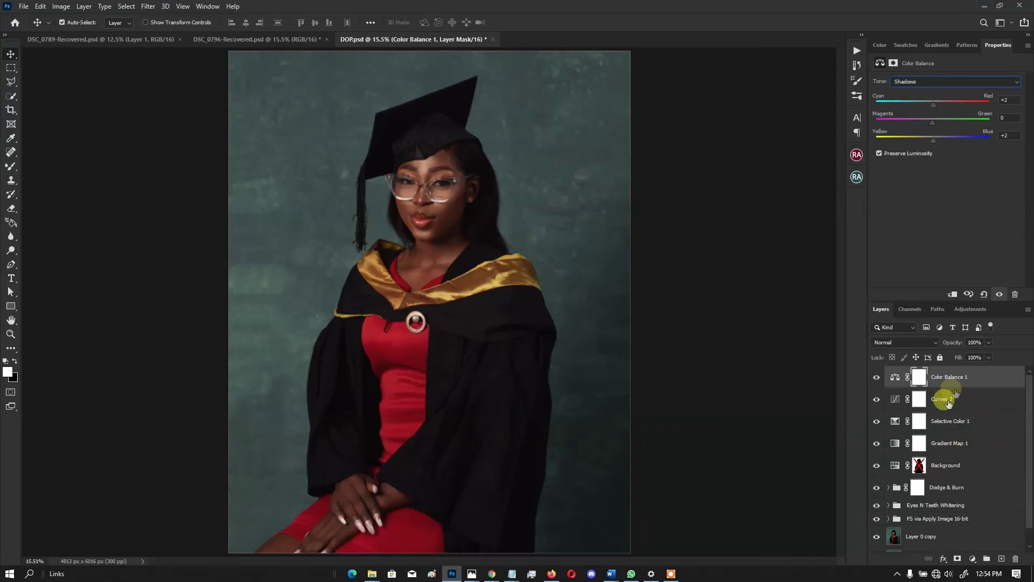
# Add a Photo Filter adjustment layer on top of the stack using Cooling Filter (LBB)
pyautogui.click(975, 557)
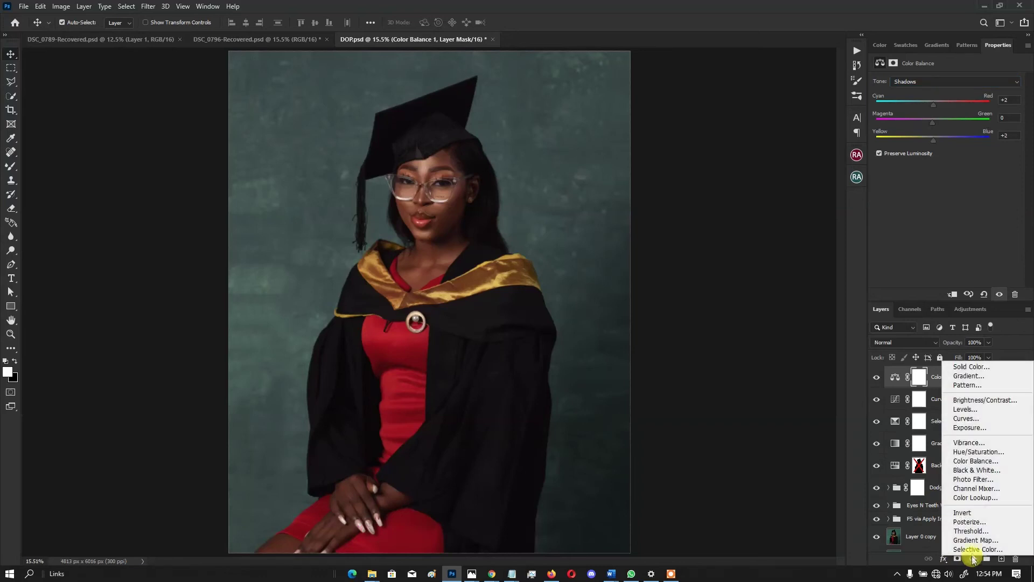
pyautogui.click(974, 479)
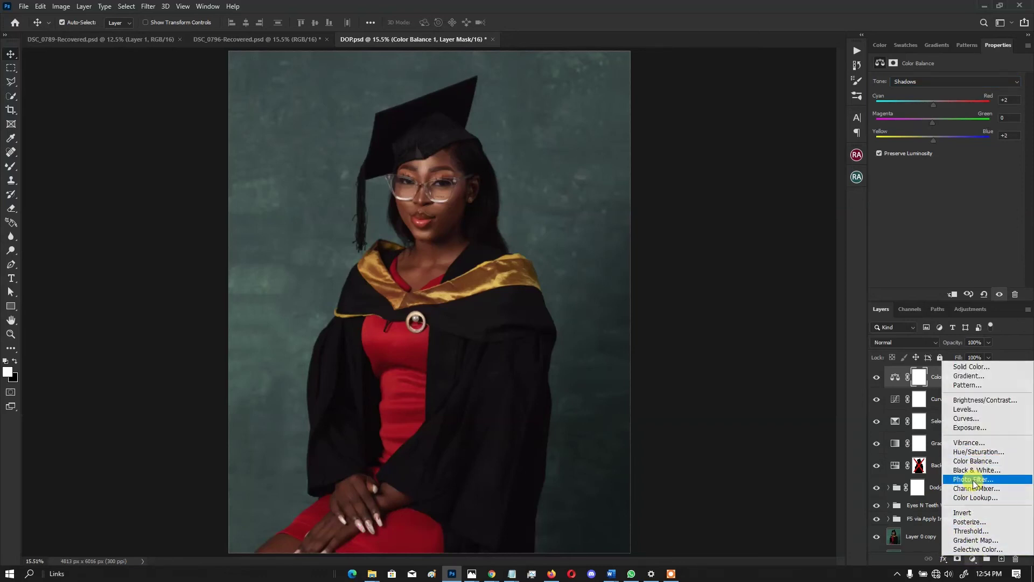
pyautogui.click(930, 82)
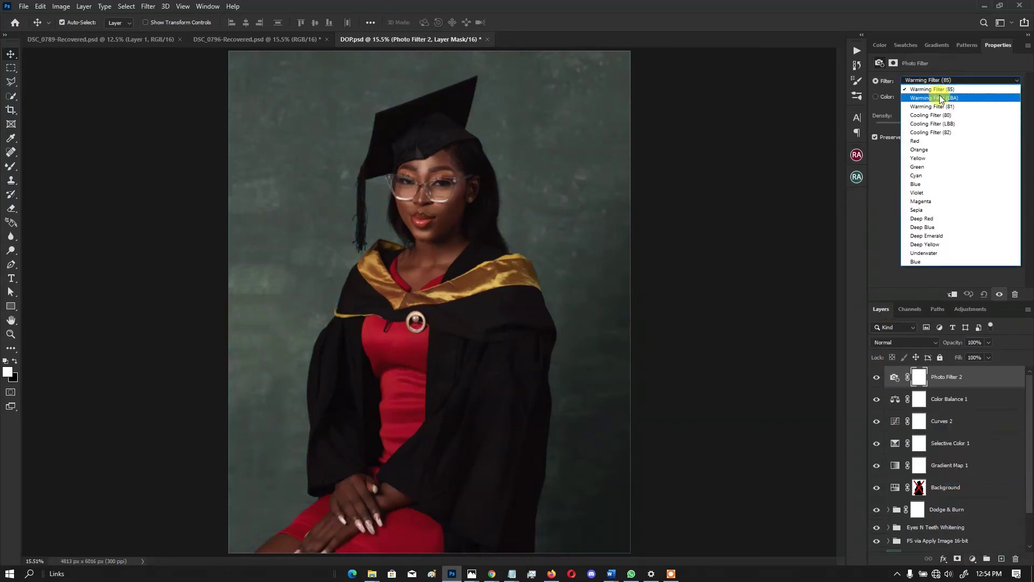
pyautogui.click(951, 124)
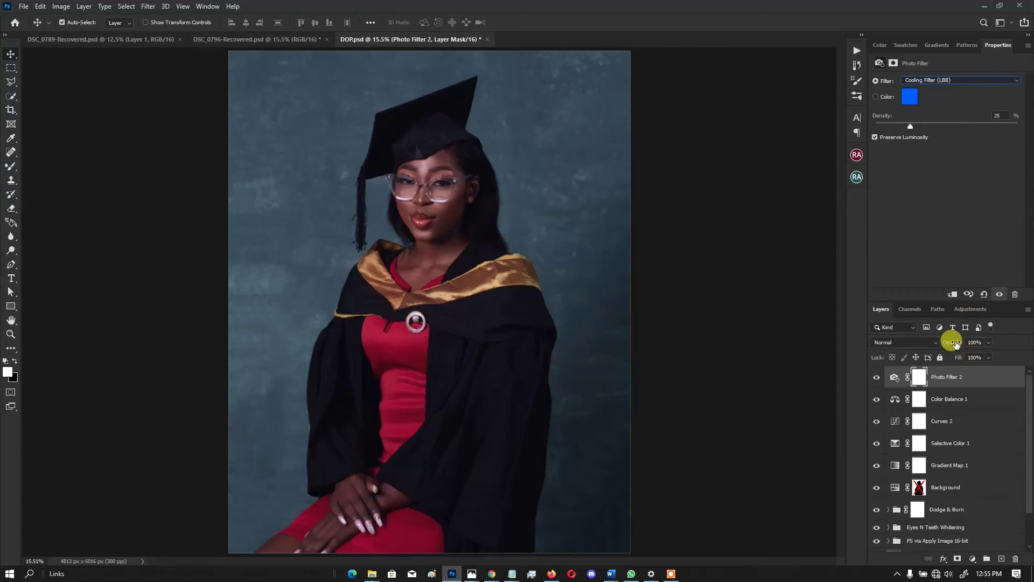
# Lower the Photo Filter layer's opacity to 9% and check its effect by toggling the layer, leaving it visible
pyautogui.moveTo(955, 345); pyautogui.dragTo(854, 362)
pyautogui.moveTo(944, 345); pyautogui.dragTo(954, 345)
pyautogui.click(876, 377)
pyautogui.click(876, 377)
pyautogui.click(876, 377)
pyautogui.click(876, 378)
pyautogui.click(878, 378)
pyautogui.click(878, 378)
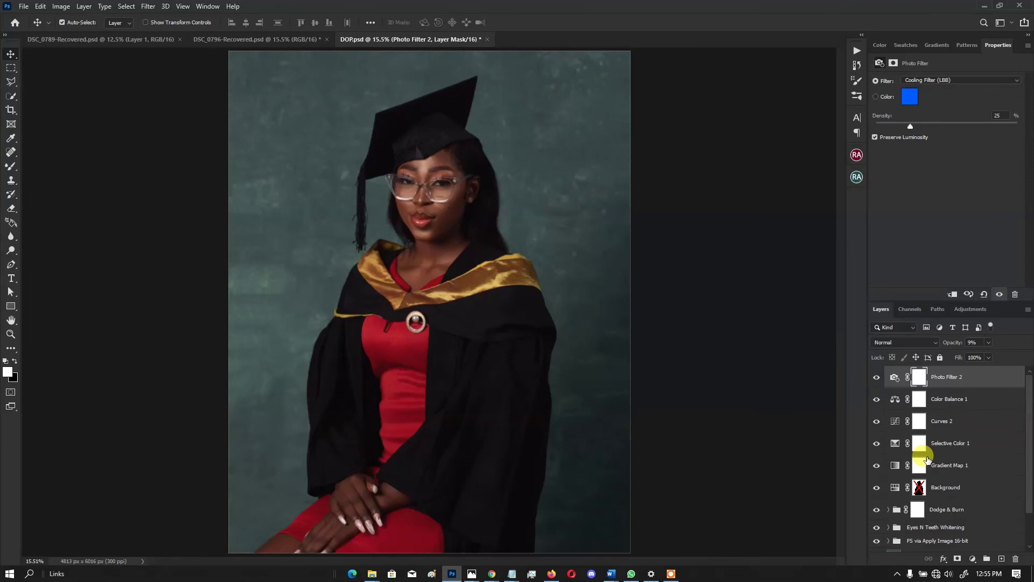
# Group the adjustment layers from Photo Filter 2 down to Gradient Map 1 and name the group "Golden Brown Tone"
pyautogui.keyDown('shift'); pyautogui.click(956, 464); pyautogui.keyUp('shift')
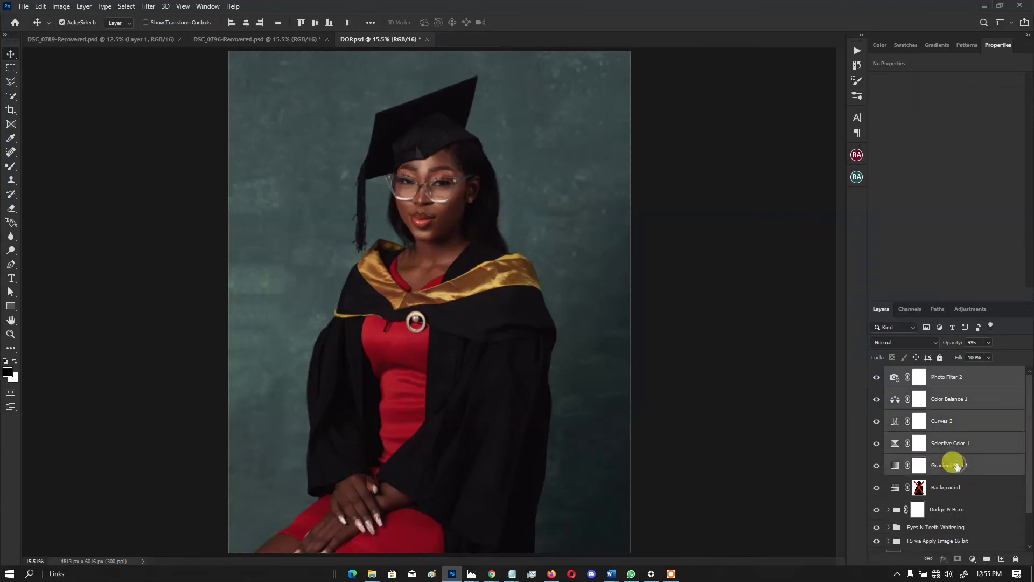
pyautogui.hotkey('ctrl', 'g')
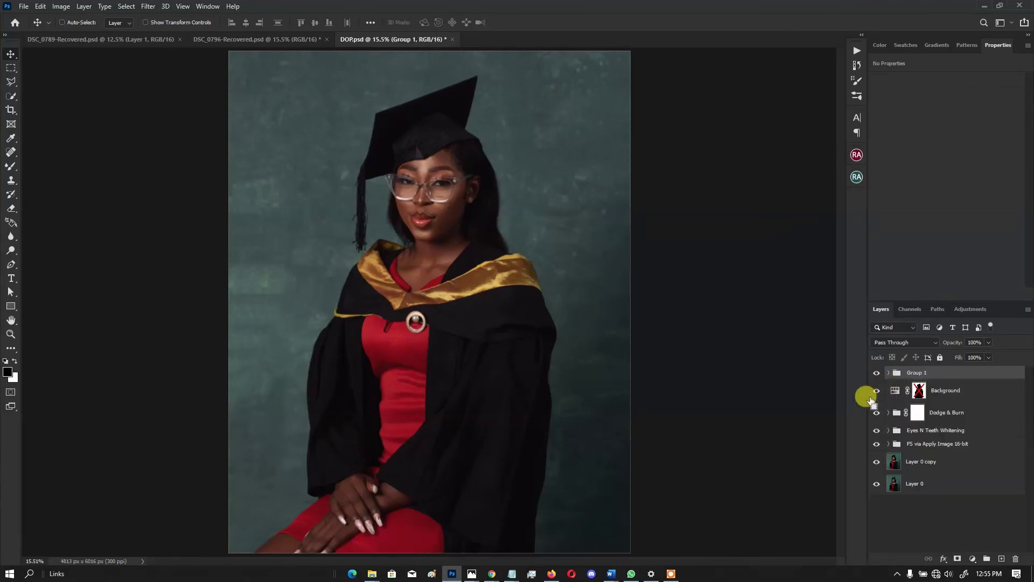
pyautogui.doubleClick(917, 372)
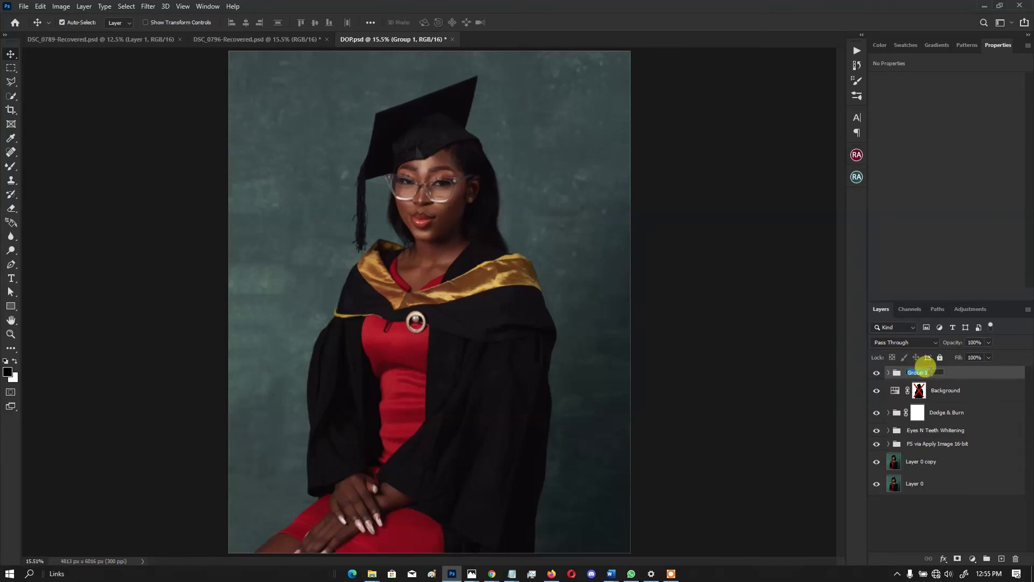
pyautogui.write('Golden Brown')
pyautogui.click(977, 372)
# Compare the portrait with and without the Golden Brown Tone group, and the full edit against Layer 0 alone
pyautogui.click(876, 373)
pyautogui.click(876, 373)
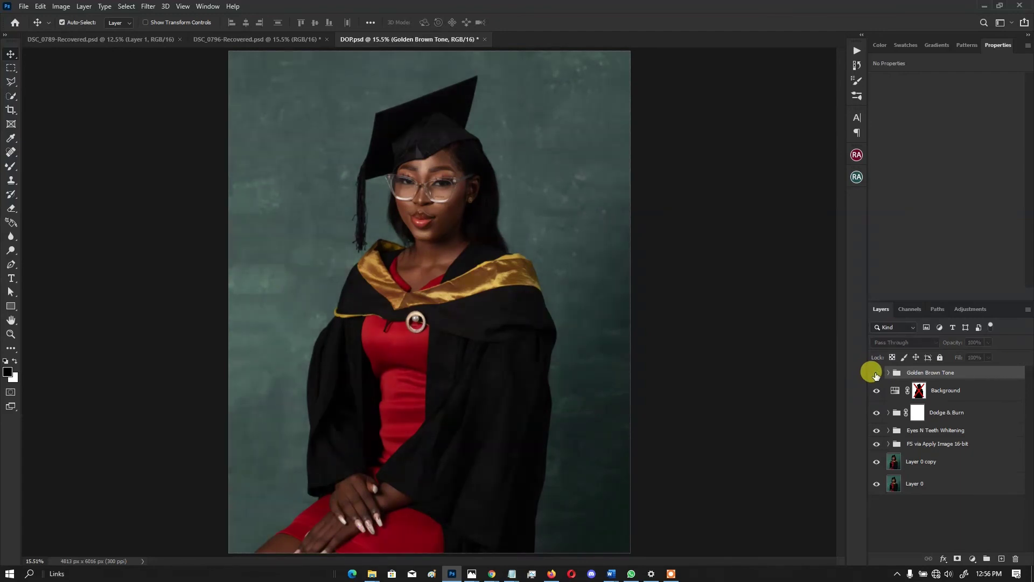
pyautogui.click(877, 373)
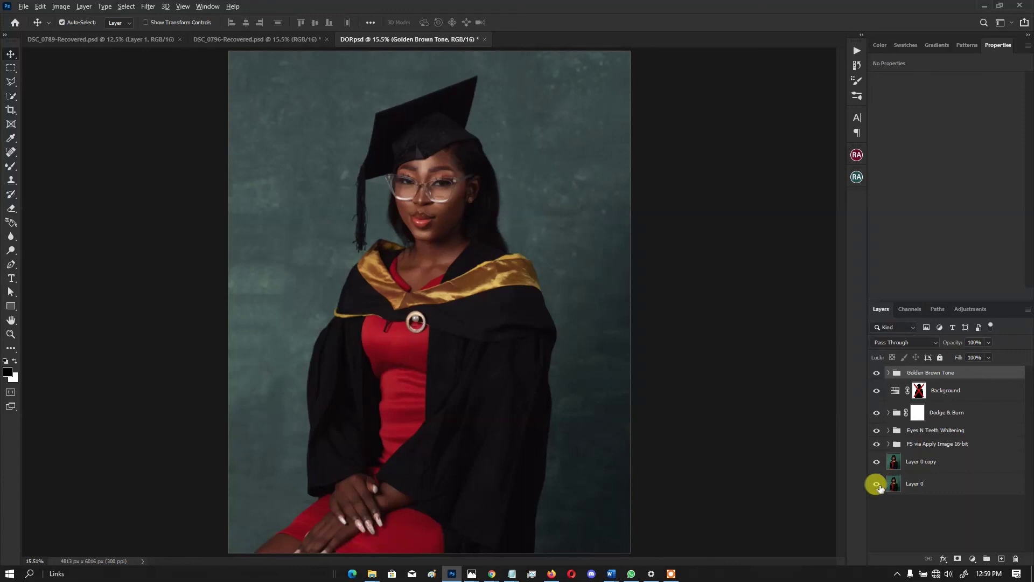
pyautogui.keyDown('alt'); pyautogui.click(877, 484); pyautogui.keyUp('alt')
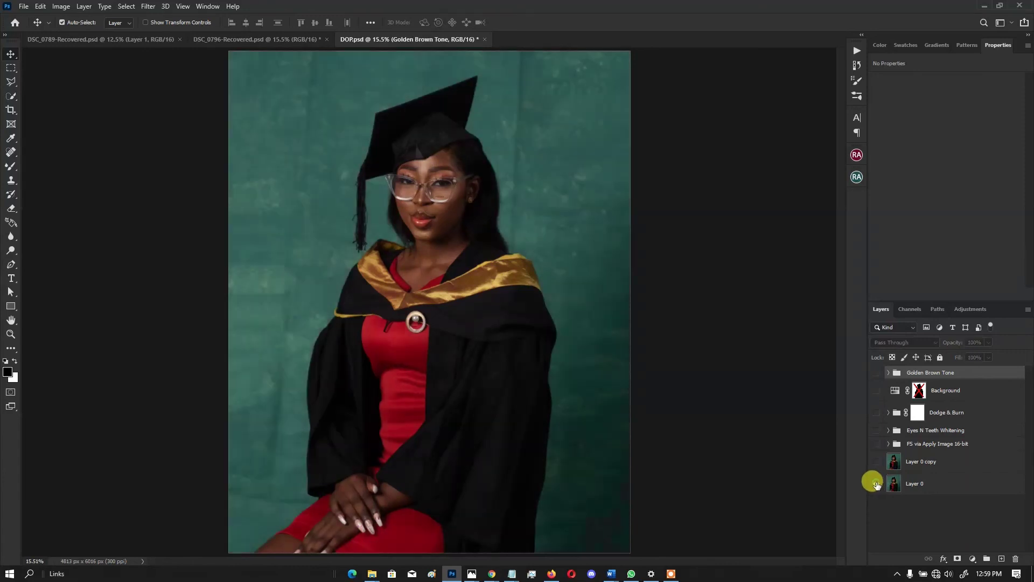
pyautogui.keyDown('alt'); pyautogui.click(876, 485); pyautogui.keyUp('alt')
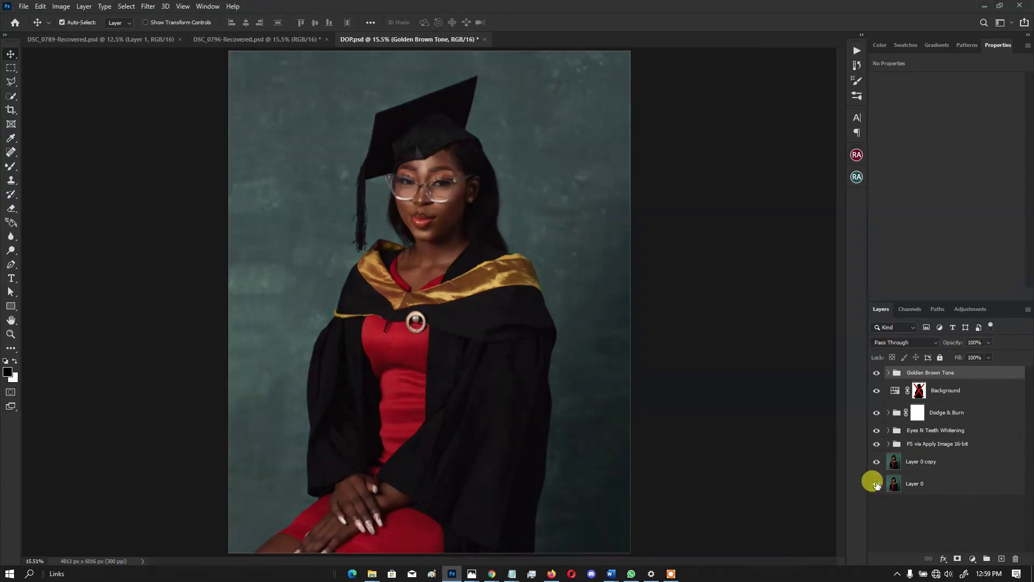
pyautogui.keyDown('alt'); pyautogui.click(876, 484); pyautogui.keyUp('alt')
pyautogui.keyDown('alt'); pyautogui.click(876, 484); pyautogui.keyUp('alt')
pyautogui.keyDown('alt'); pyautogui.click(876, 484); pyautogui.keyUp('alt')
pyautogui.keyDown('alt'); pyautogui.click(876, 484); pyautogui.keyUp('alt')
# Try raising the opacity of Gradient Map 1 inside the Golden Brown Tone group to 62%, and collapse the group
pyautogui.click(888, 373)
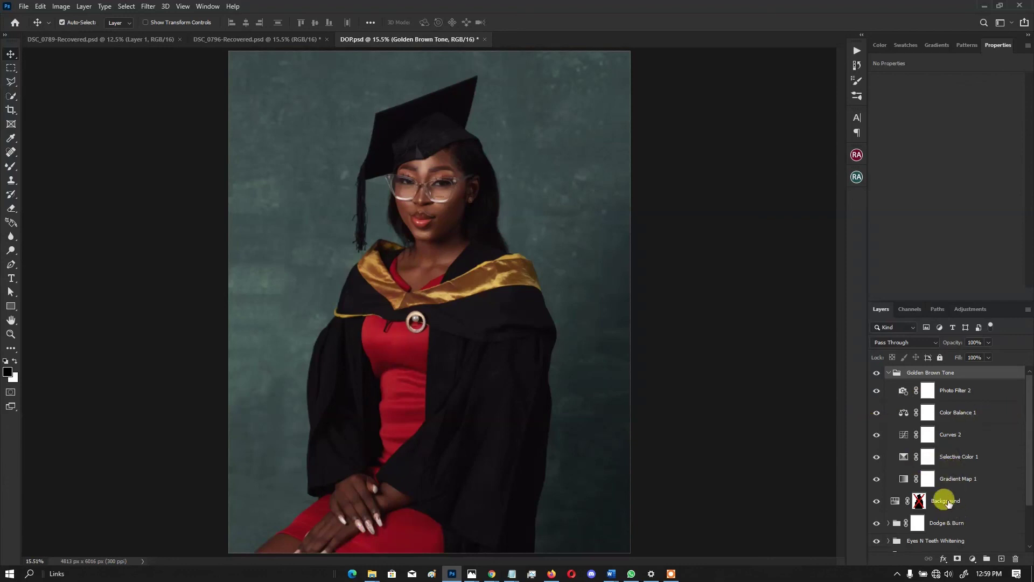
pyautogui.click(961, 481)
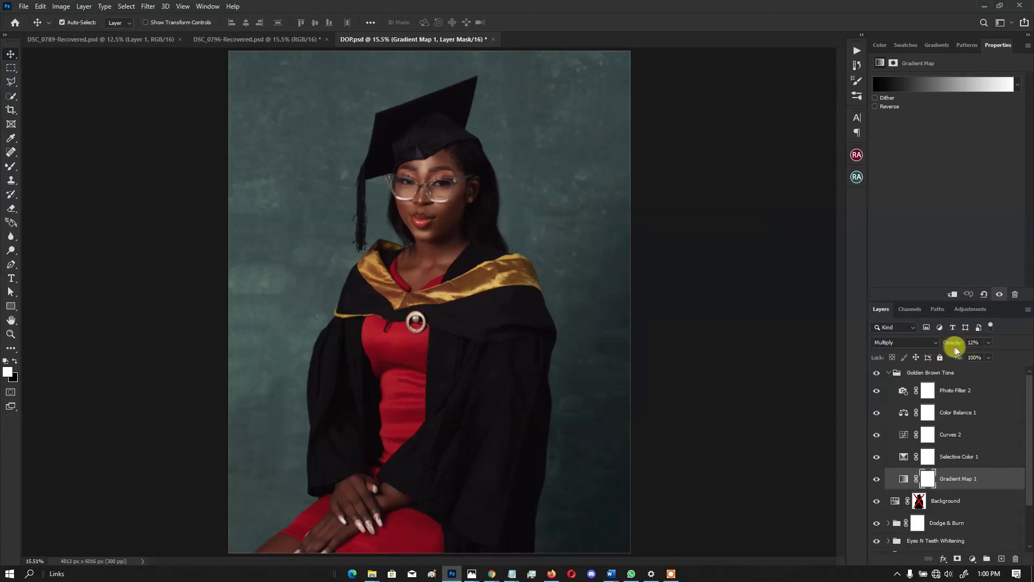
pyautogui.moveTo(945, 340); pyautogui.dragTo(970, 343)
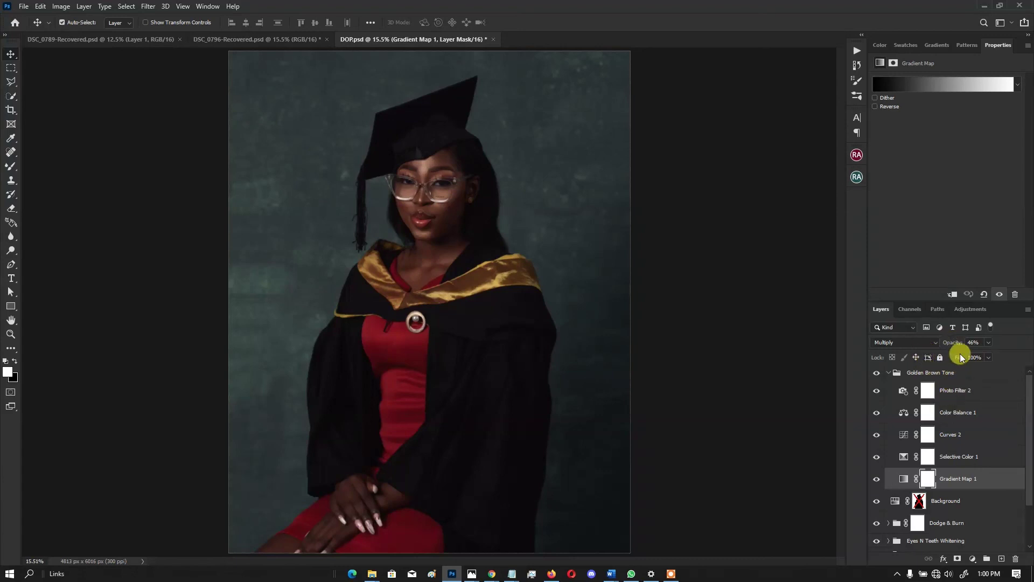
pyautogui.moveTo(953, 345)
pyautogui.mouseDown()
pyautogui.moveTo(930, 342)
pyautogui.moveTo(938, 348)
pyautogui.moveTo(947, 327)
pyautogui.moveTo(966, 343)
pyautogui.moveTo(946, 359)
pyautogui.moveTo(947, 341)
pyautogui.moveTo(962, 345)
pyautogui.mouseUp()
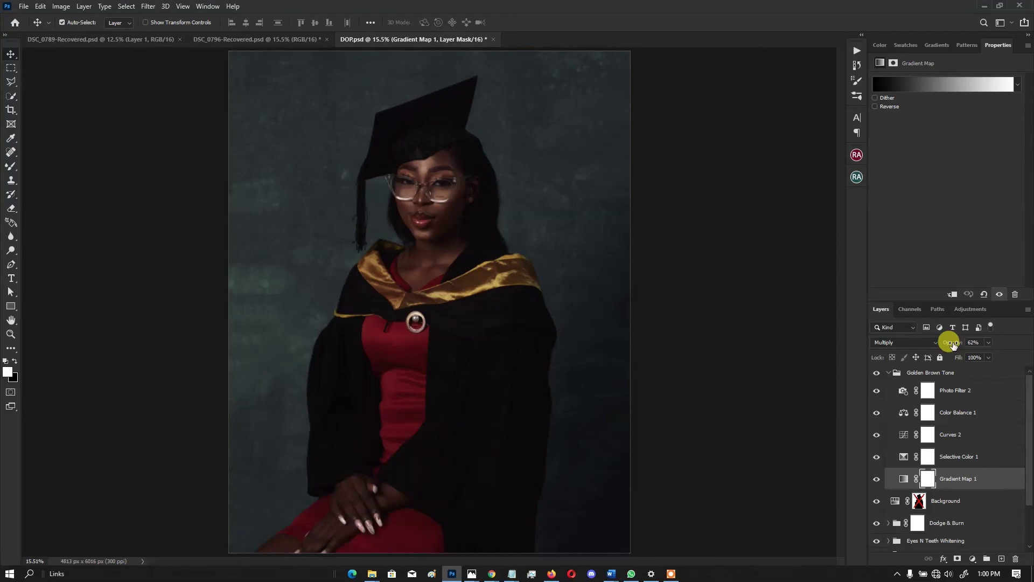
pyautogui.click(892, 373)
pyautogui.click(889, 372)
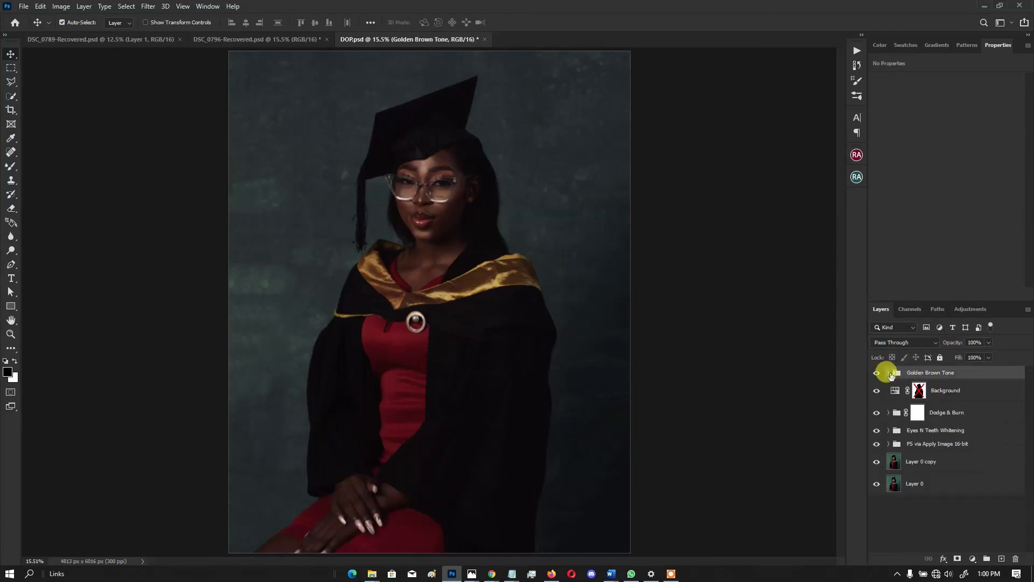
pyautogui.click(878, 430)
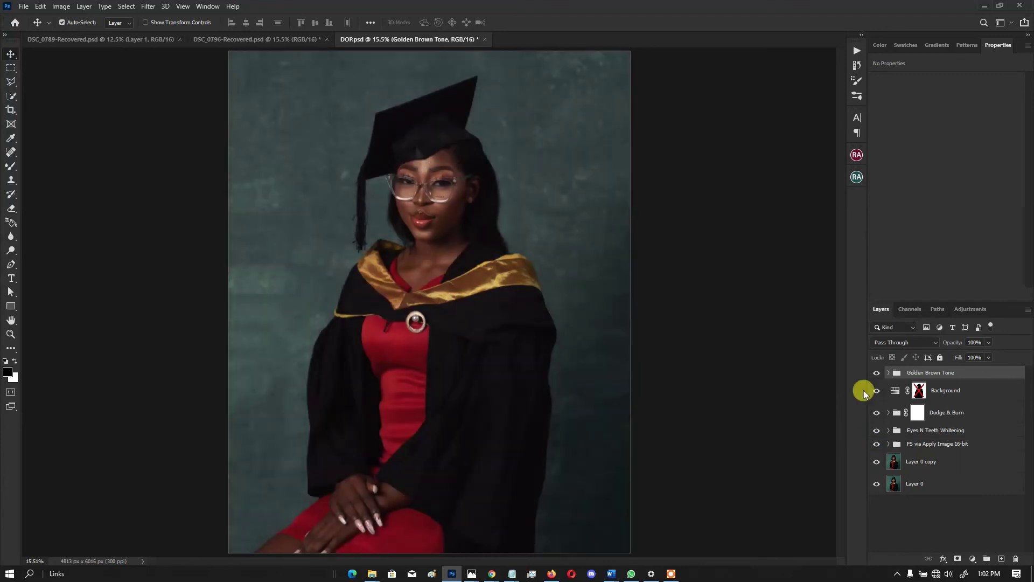